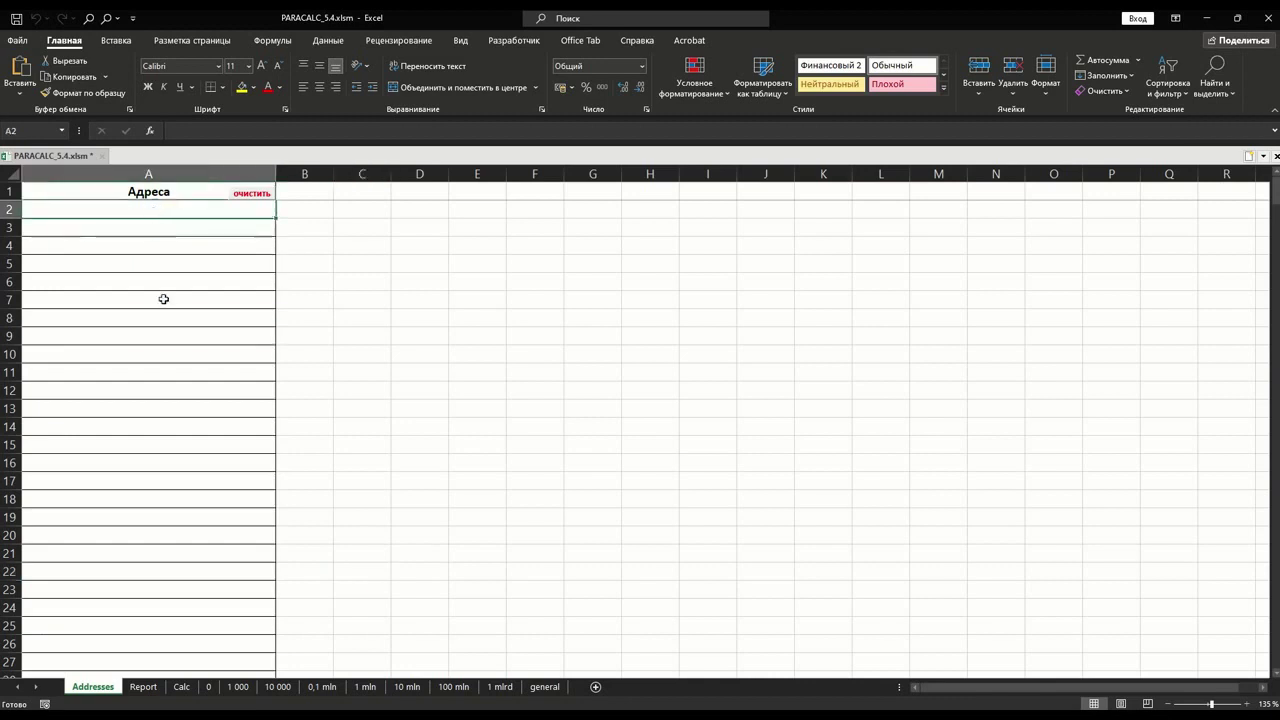
- Paste the eighteen PRIZM addresses into the Addresses sheet at A2, then go to the Report sheet
type("PRIZM-25G7-RS3P-RJK2-4VLLR PRIZM-DNHE-HQR6-4TQB-CDRP9 PRIZM-SYJF-9CN7-6DKC-8EDFA PRIZM-5AZG-JWTM-V3DK-DDDPN PRIZM-VKT2-M9T9-7495-PARQH PRIZM-Q6L4-CM6A-4BZ3-R3TMP PRIZM-JMTJ-MJTZ-5GTG-4VFRM PRIZM-E68W-3DCX-E5JZ-BEP6T PRIZM-CSJR-7MCD-TBH2-43A6Z PRIZM-UBKK-TVMY-E7LL-ABFEG PRIZM-3BHS-M633-7ZTB-AZ88Q PRIZM-Z7KX-V64D-WDKZ-CKMFF PRIZM-SK4X-MMY6-4FWS-RKT66 PRIZM-37UJ-5JWR-DVYX-D7UR9 PRIZM-Z8YJ-23PV-N6ZS-3SMXX PRIZM-ZVKL-R9X9-CNWA-B8FHF PRIZM-HRPZ-6B26-TYZL-6KP98 PRIZM-BTBR-GF5K-5AE8-PDWQC")
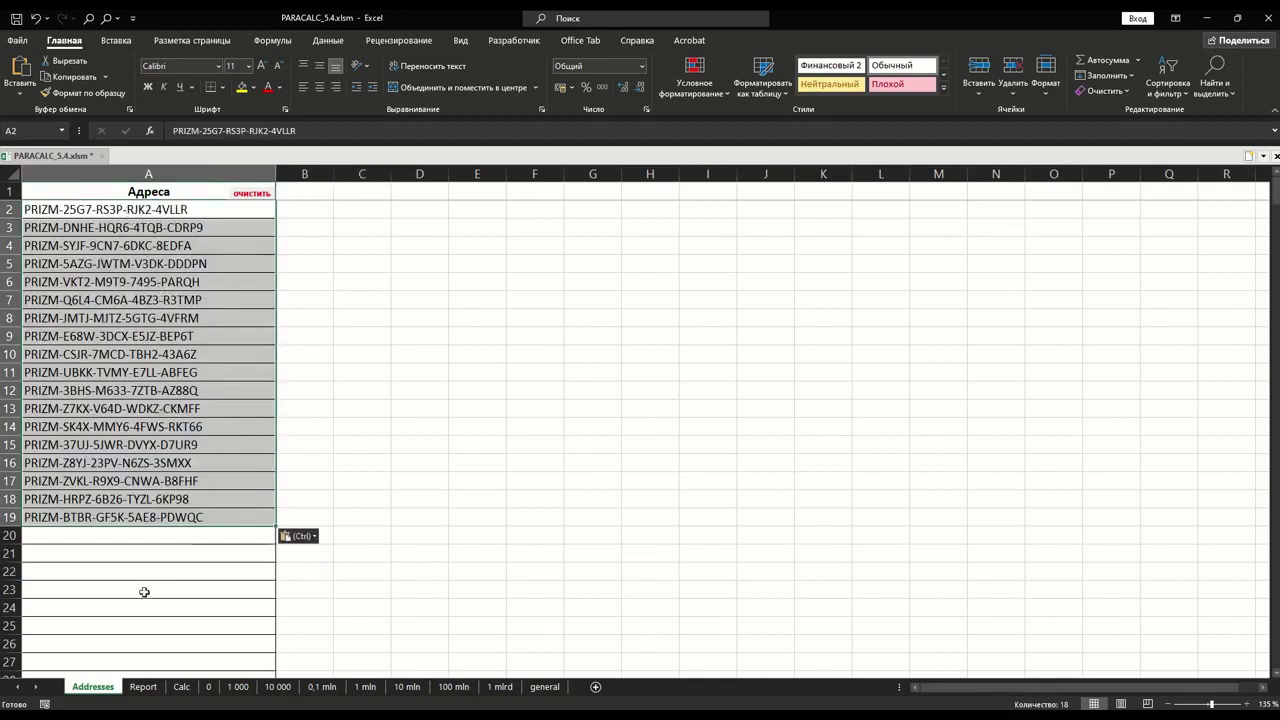
left_click(143, 688)
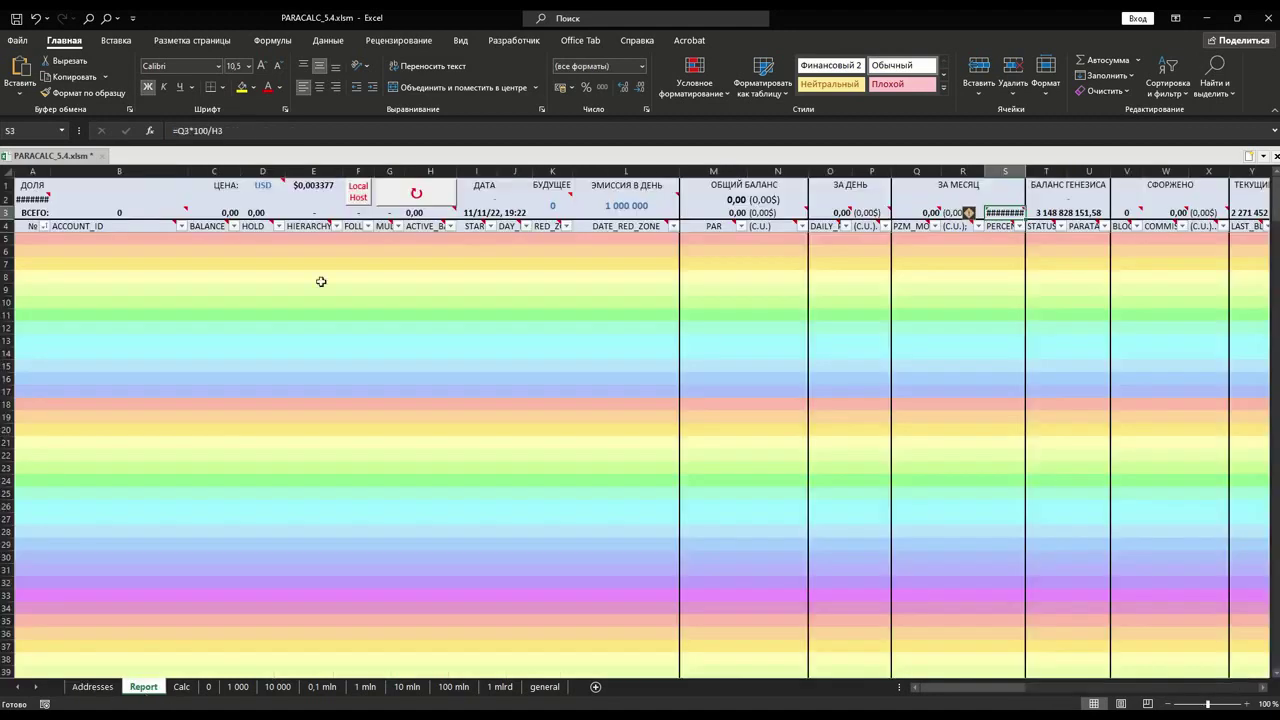
- Refresh the Report via Local Host and check the start dates in I5 and I6
left_click(423, 199)
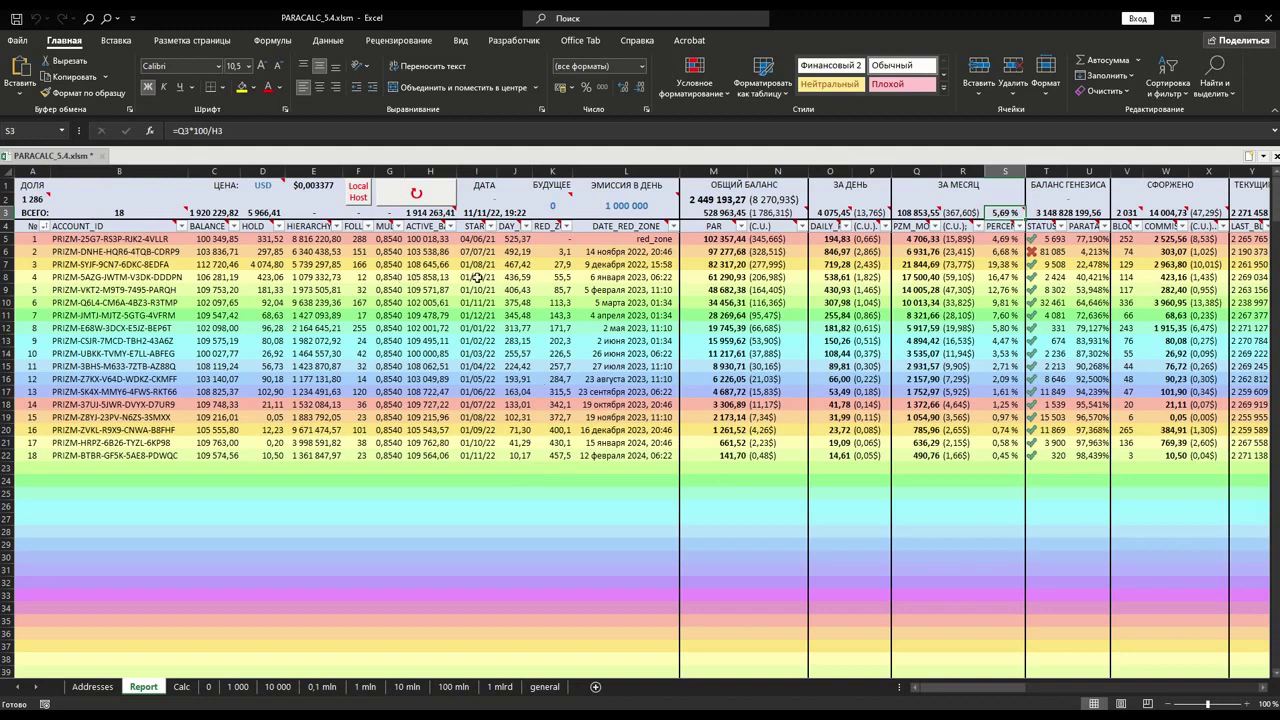
left_click(480, 240)
left_click(482, 251)
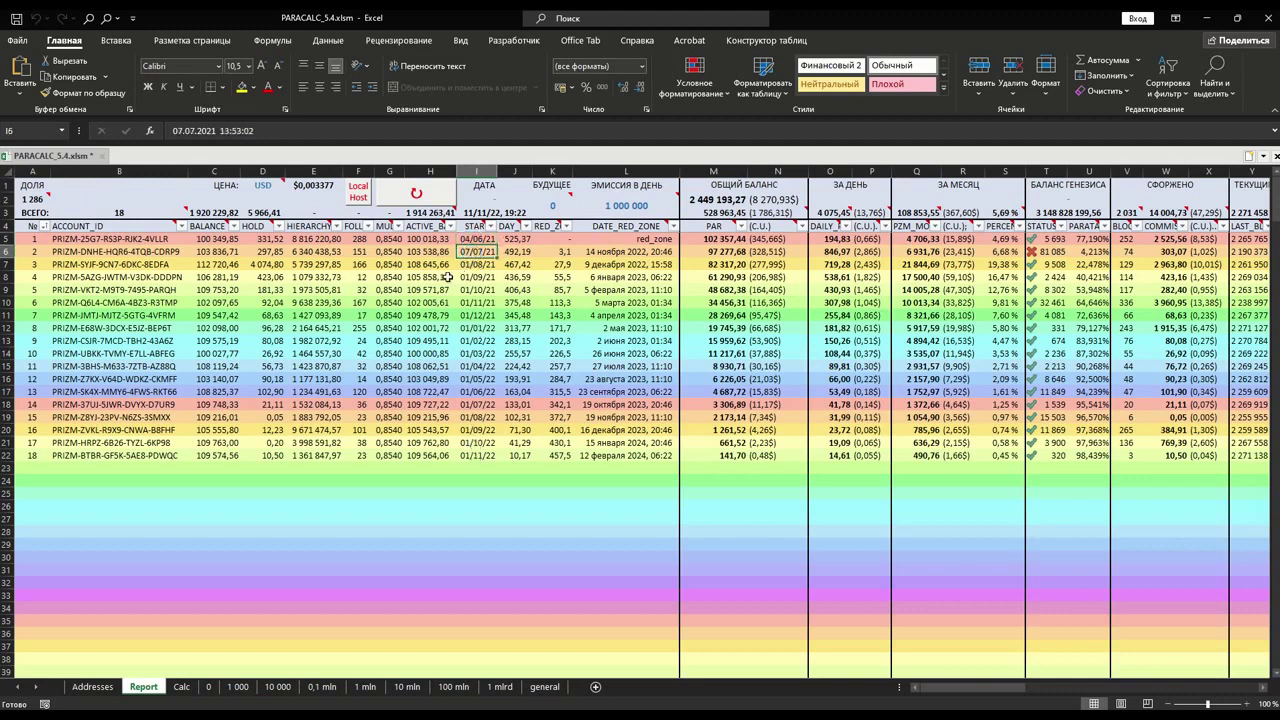
left_click_drag(316, 239, 318, 455)
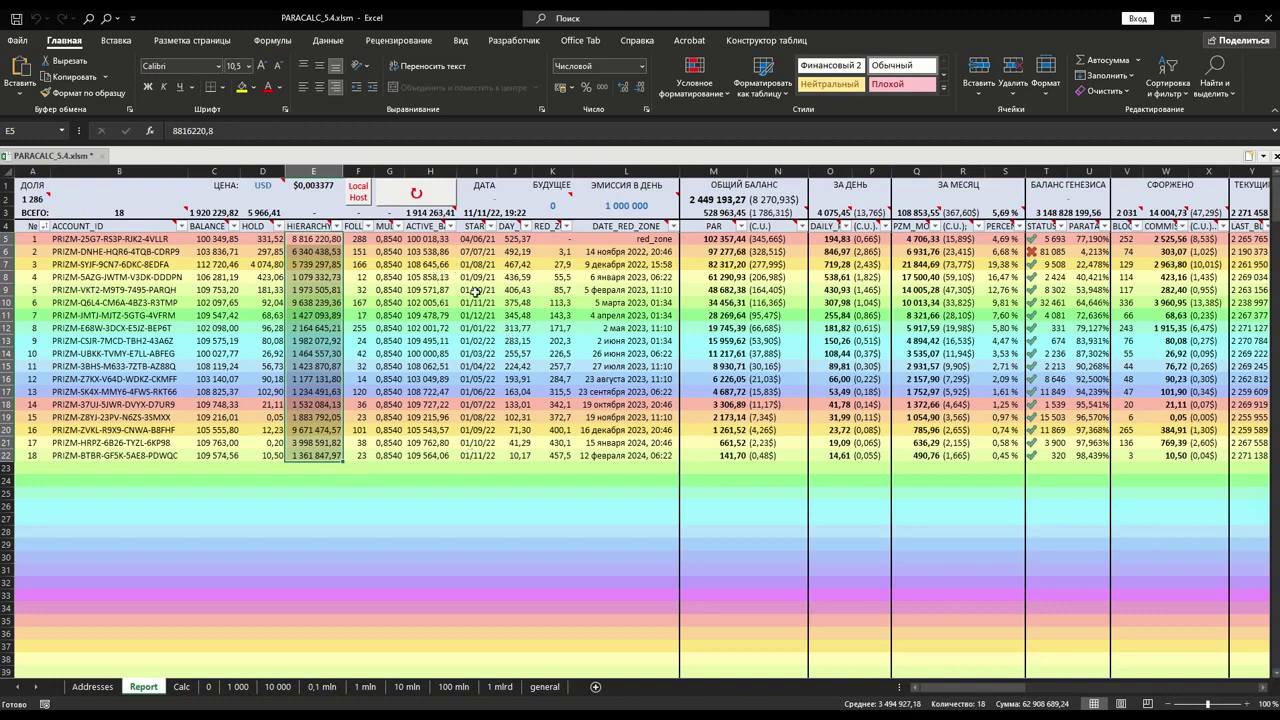
mouse_move(428, 214)
key("Escape")
left_click(460, 301)
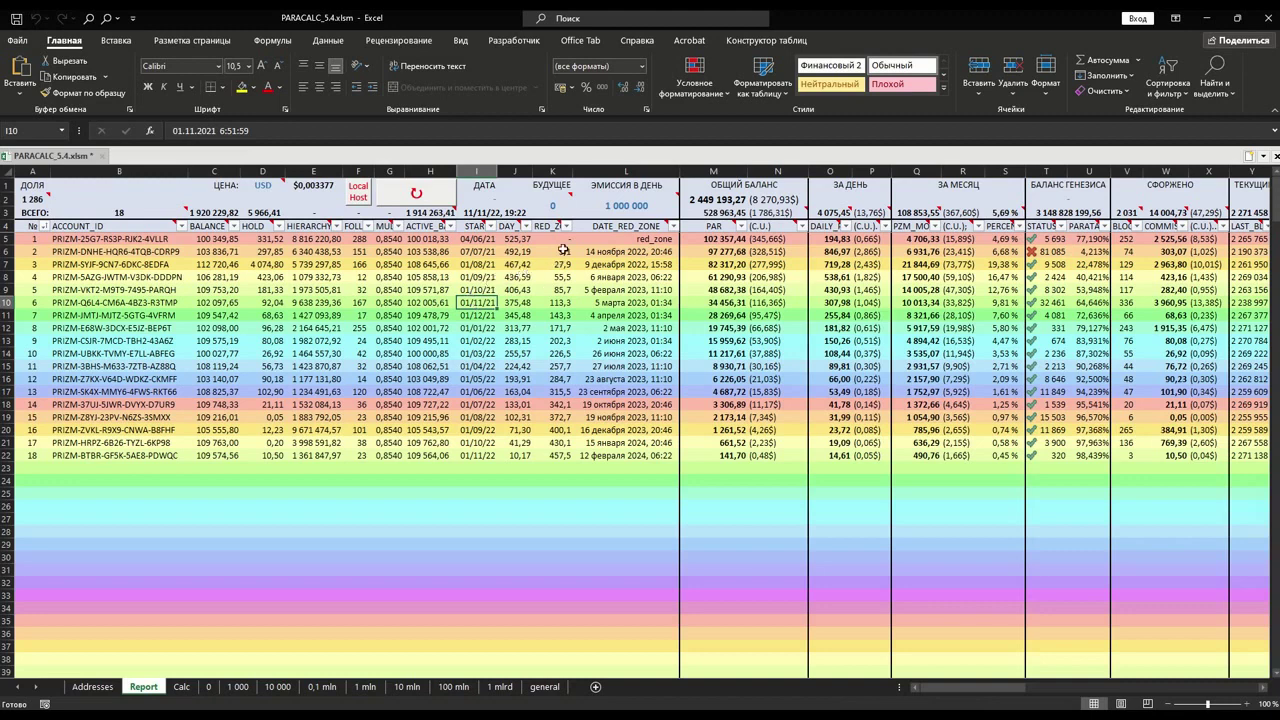
left_click(511, 243)
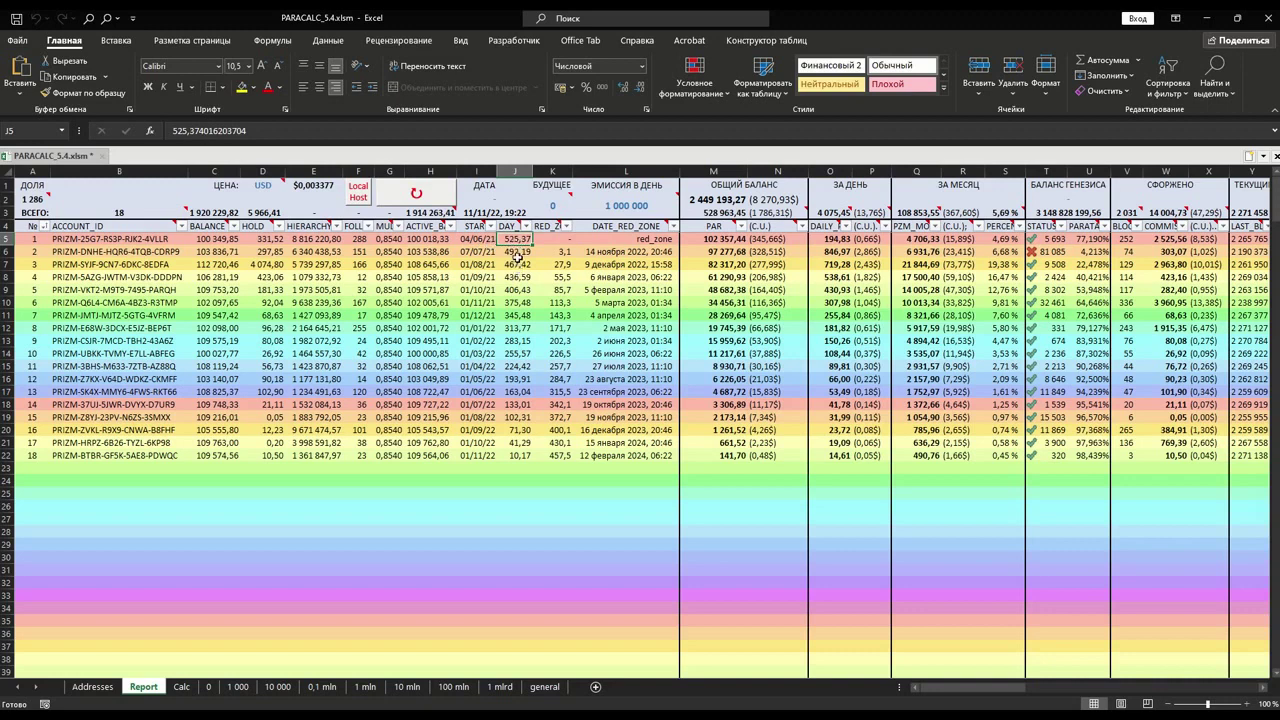
left_click(653, 239)
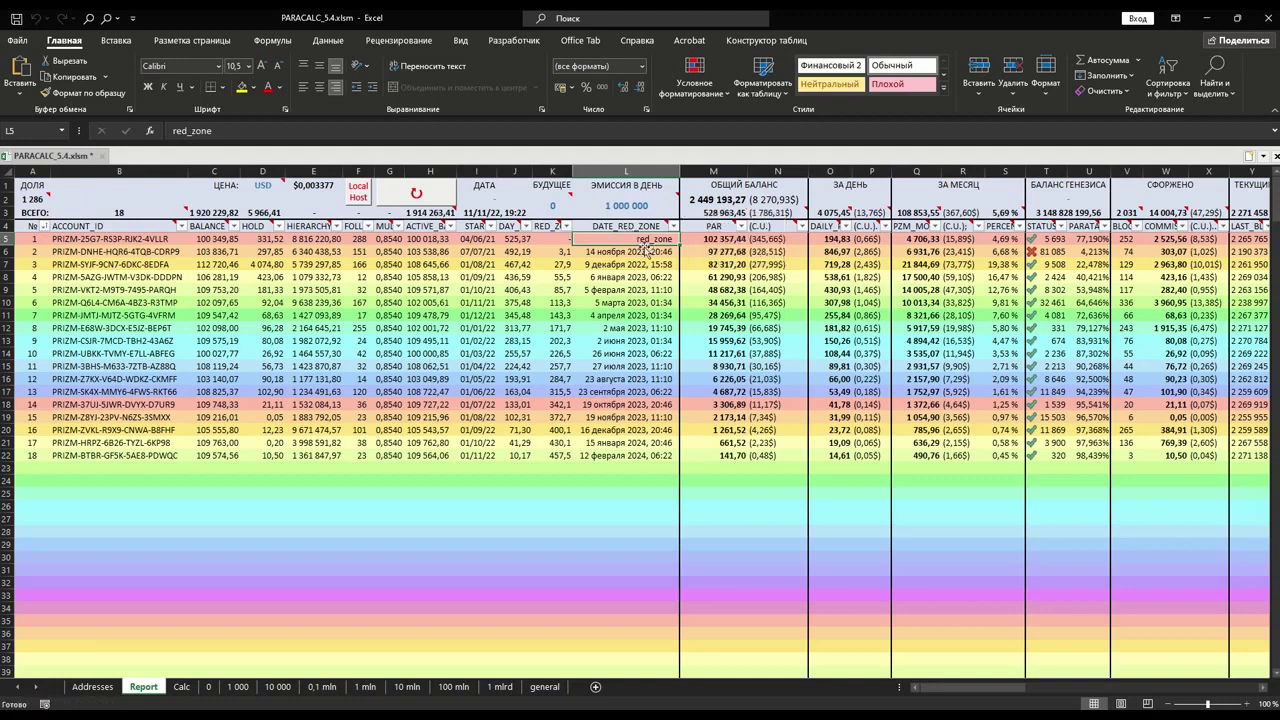
left_click(558, 243)
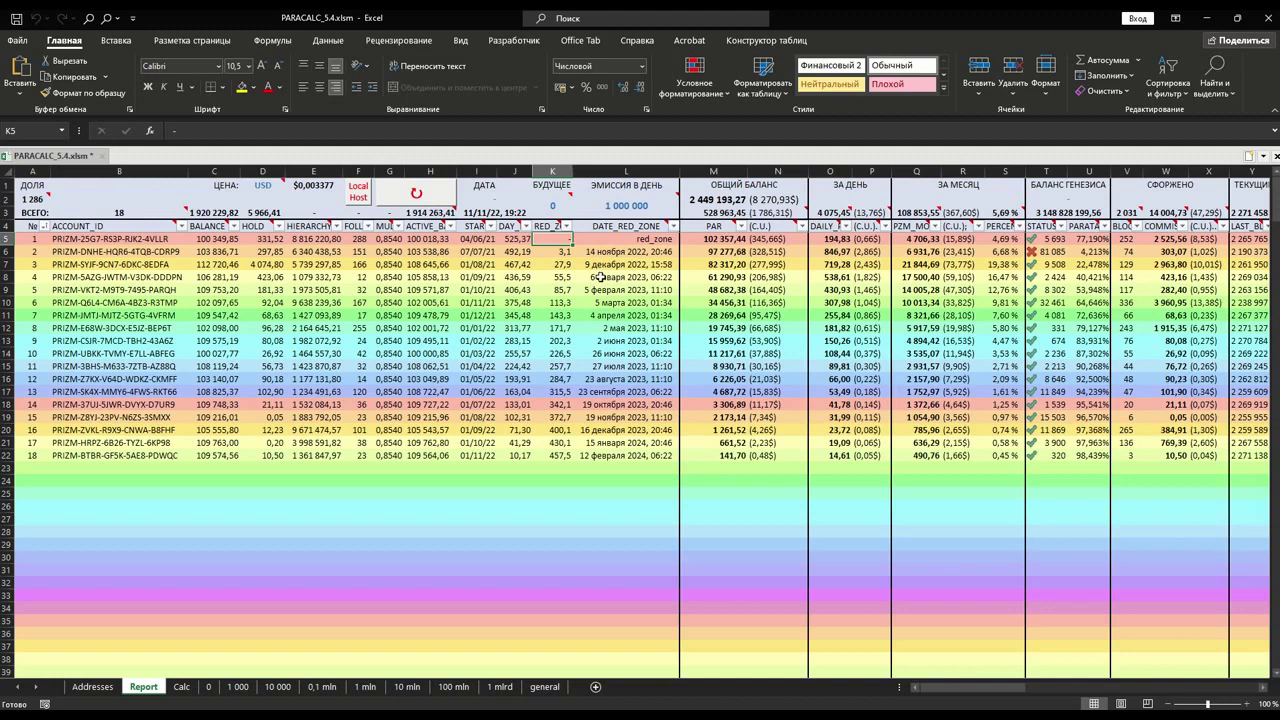
left_click(559, 254)
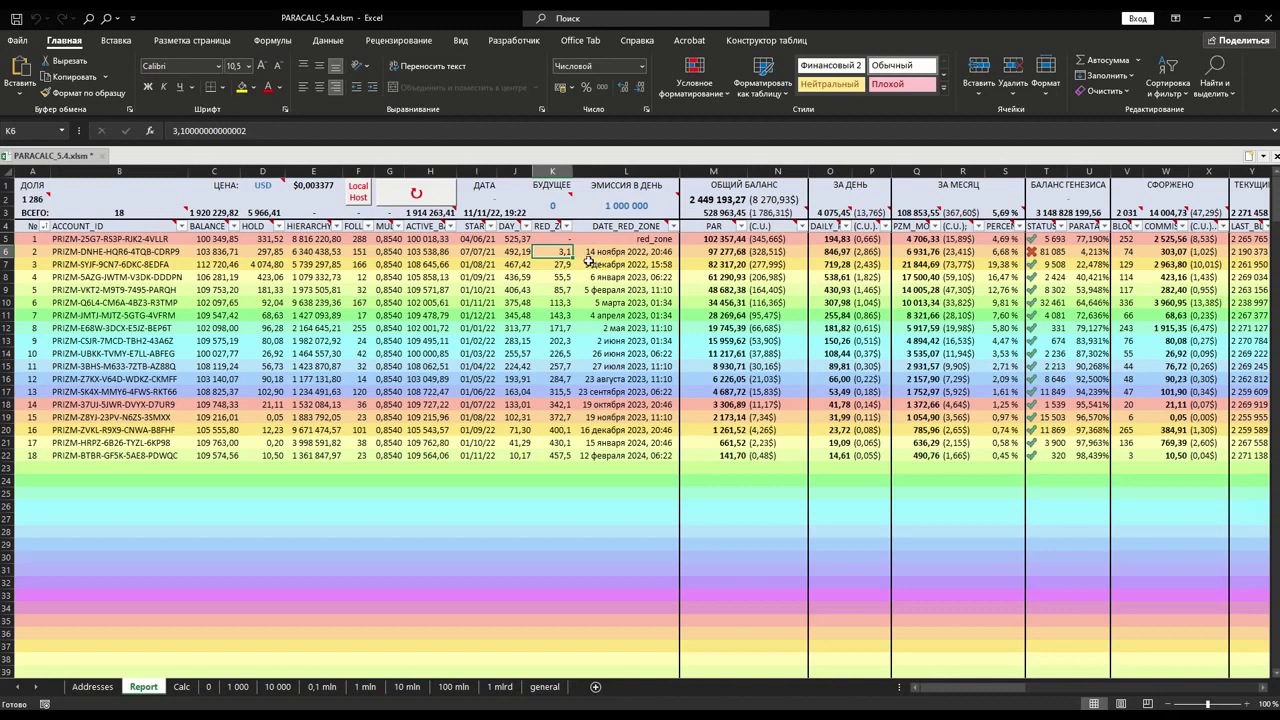
left_click(636, 252)
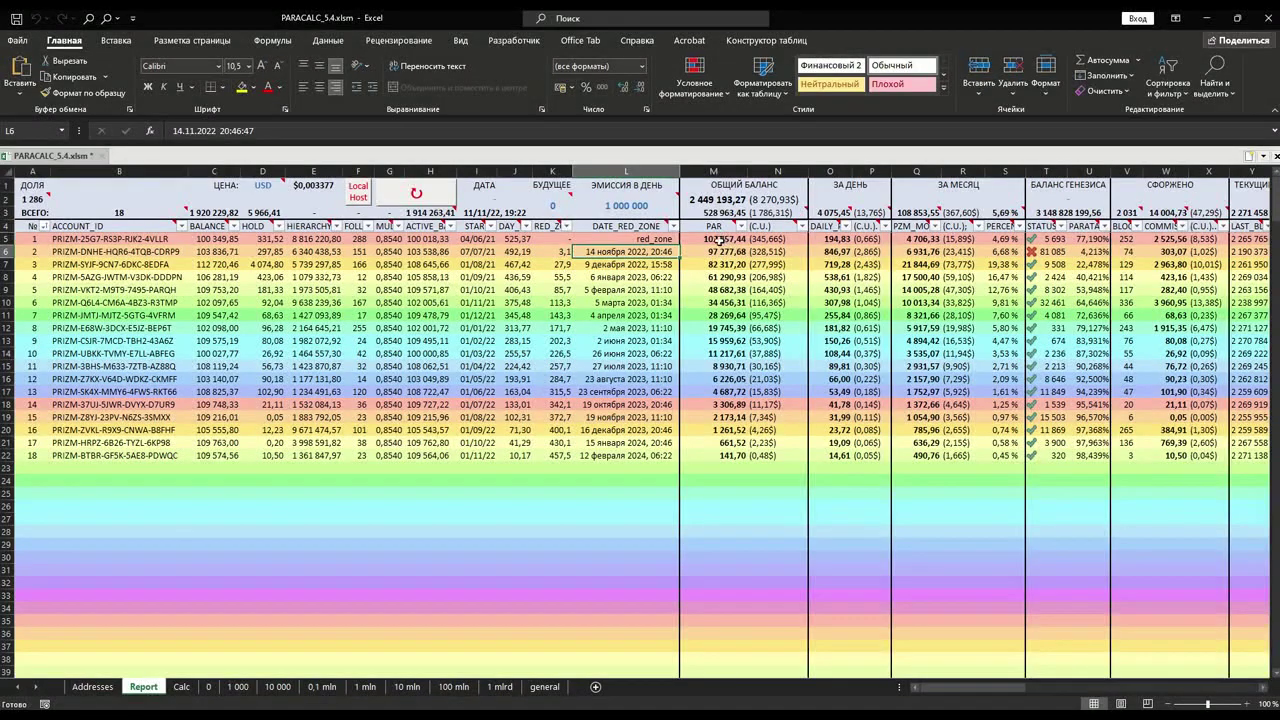
left_click(710, 240)
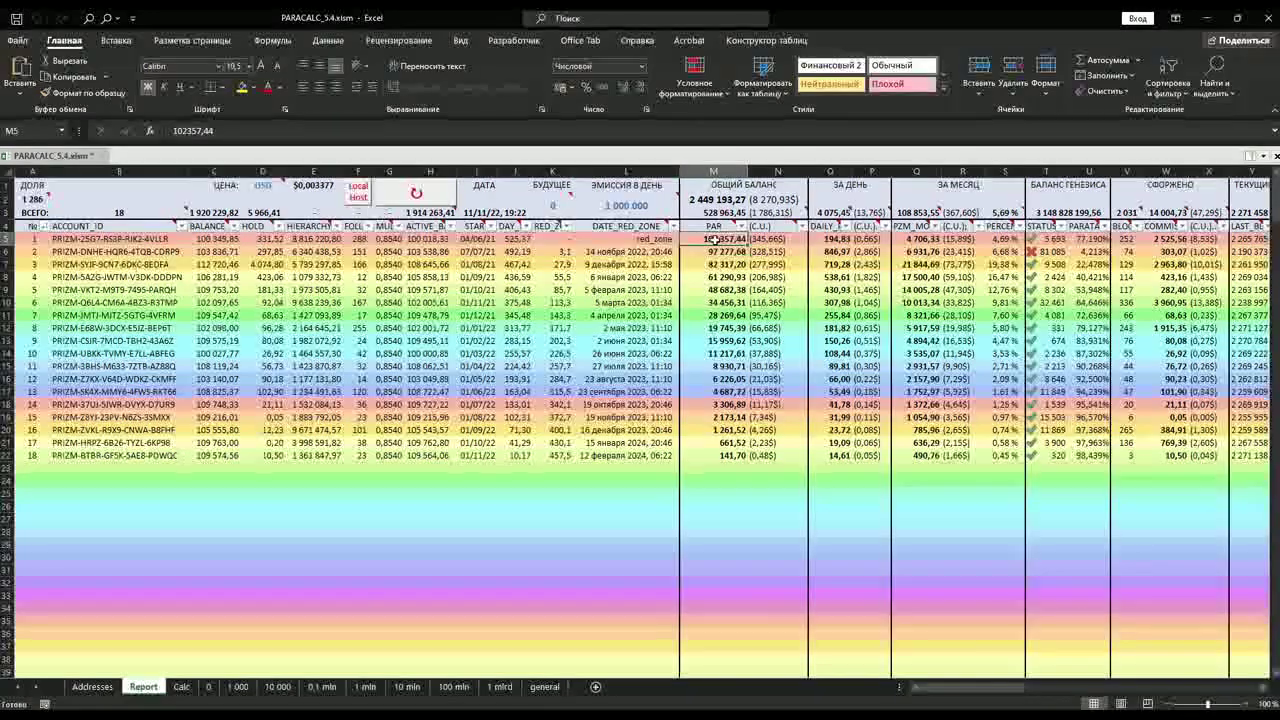
left_click(832, 239)
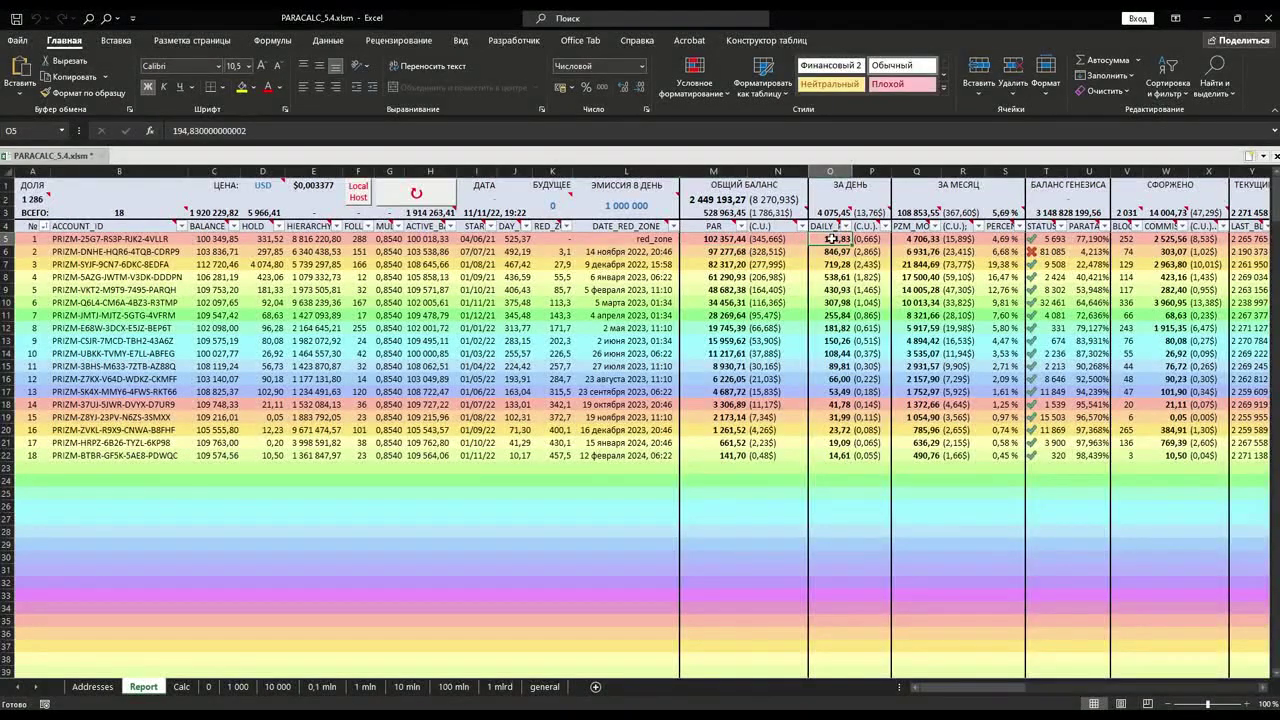
left_click(921, 240)
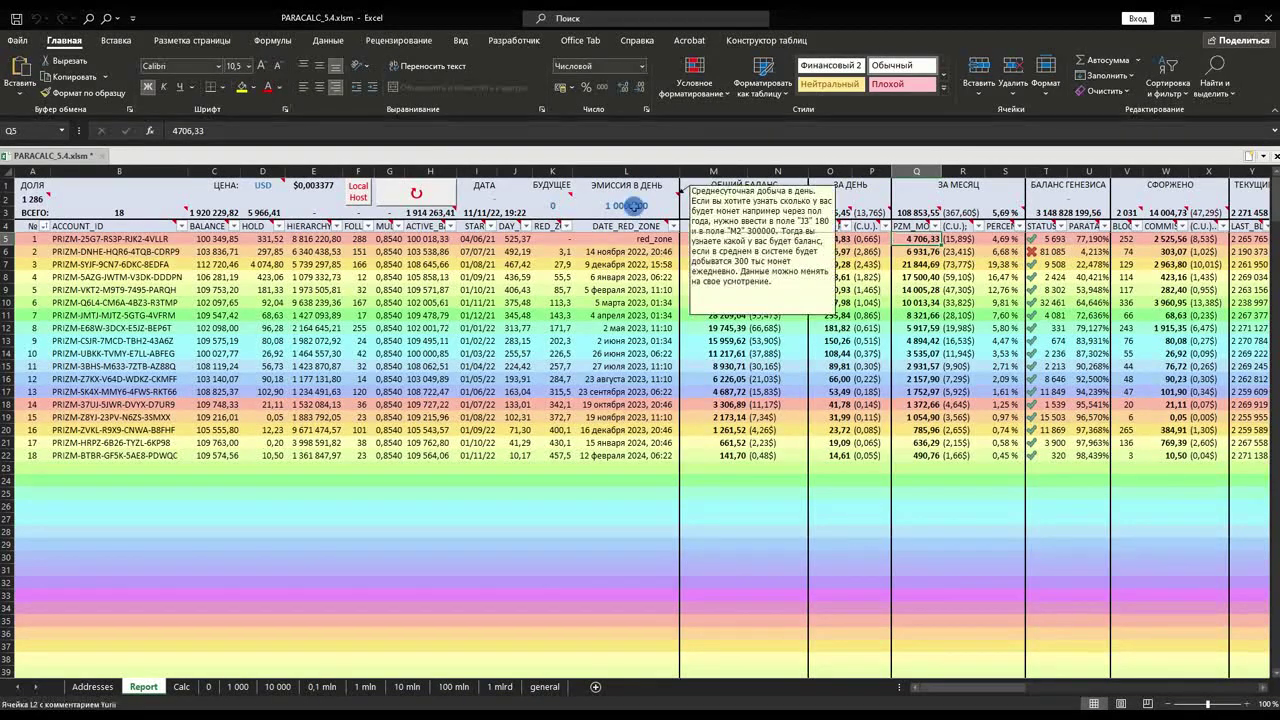
- Change the emission per day in L2 from 1000000 to 700 000
left_click(618, 208)
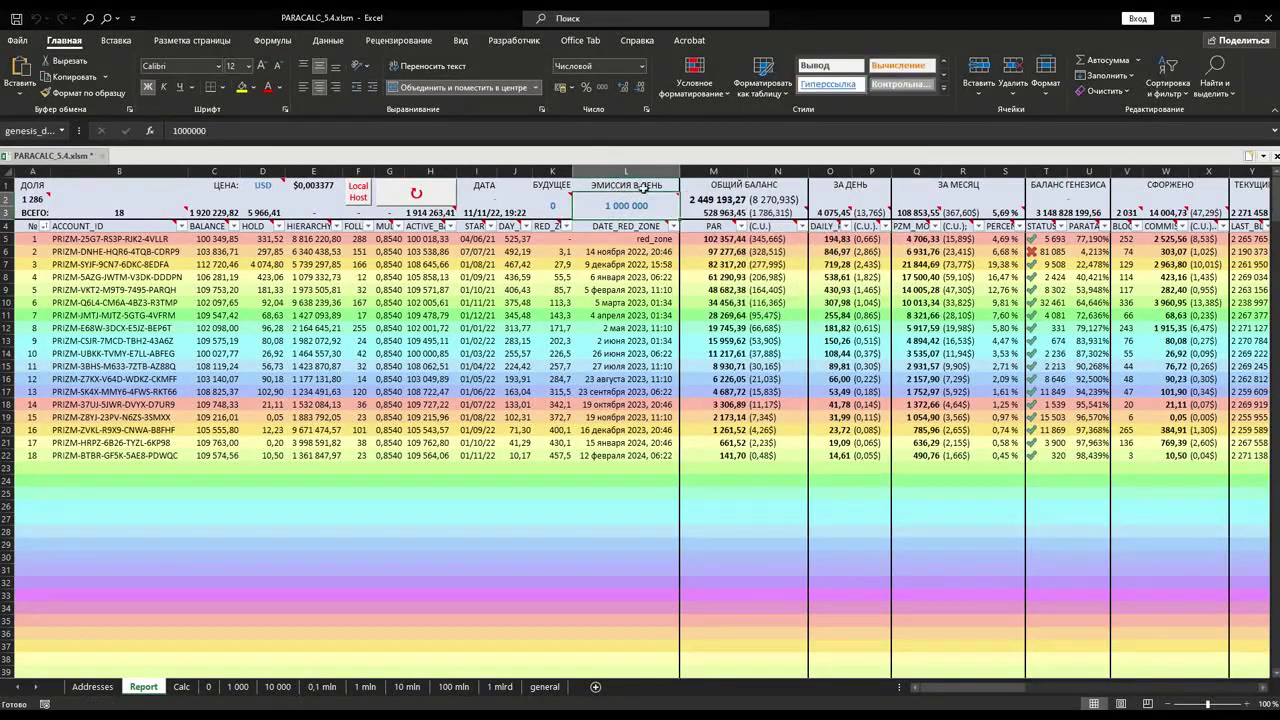
mouse_move(664, 206)
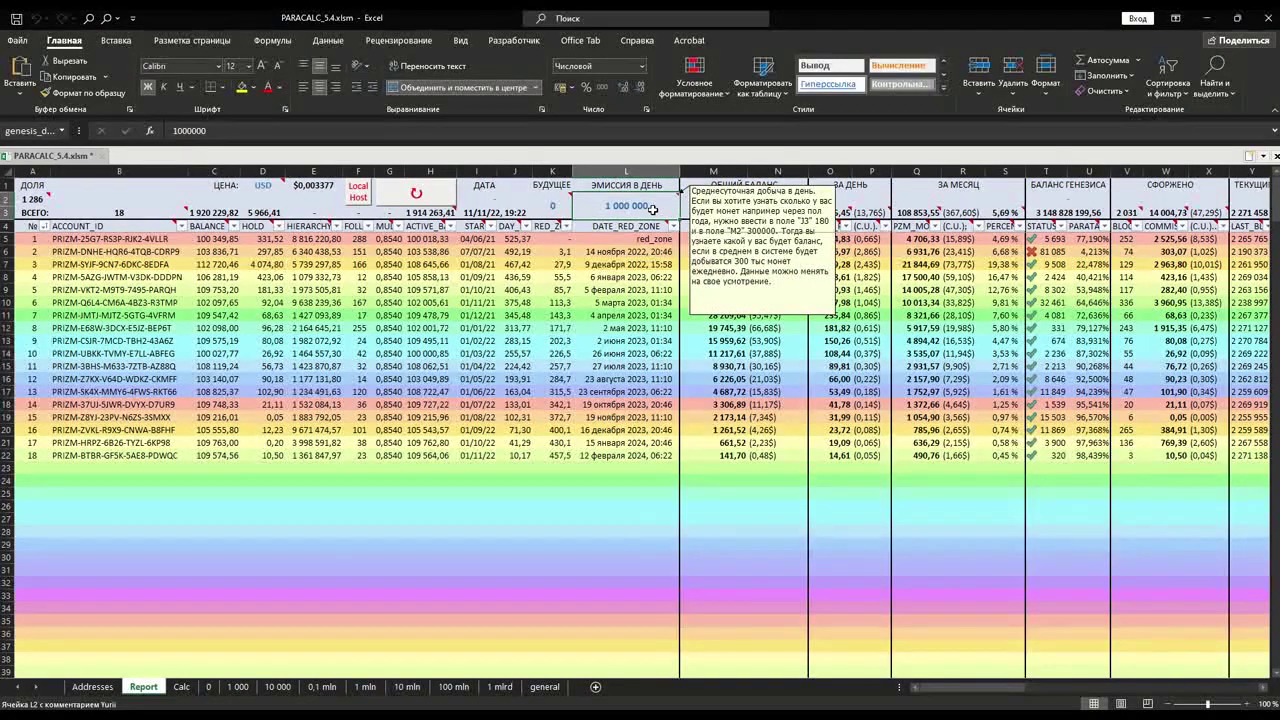
double_click(655, 204)
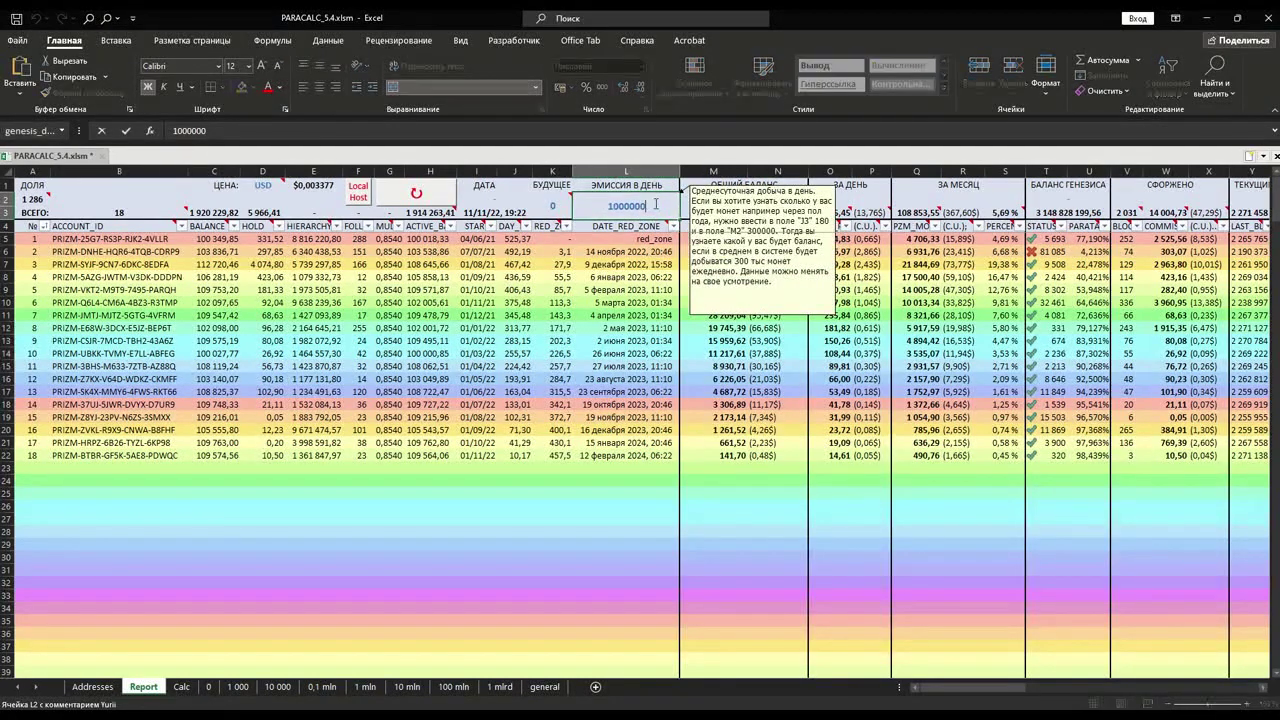
double_click(627, 206)
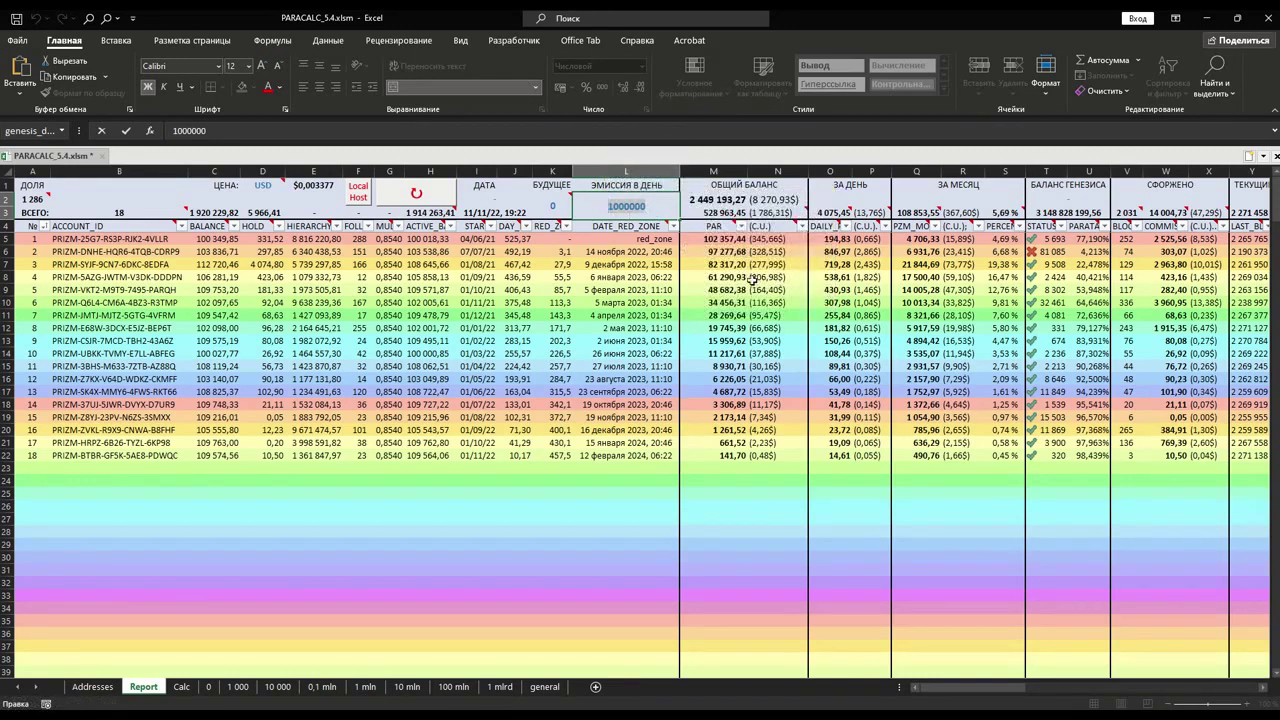
type("7")
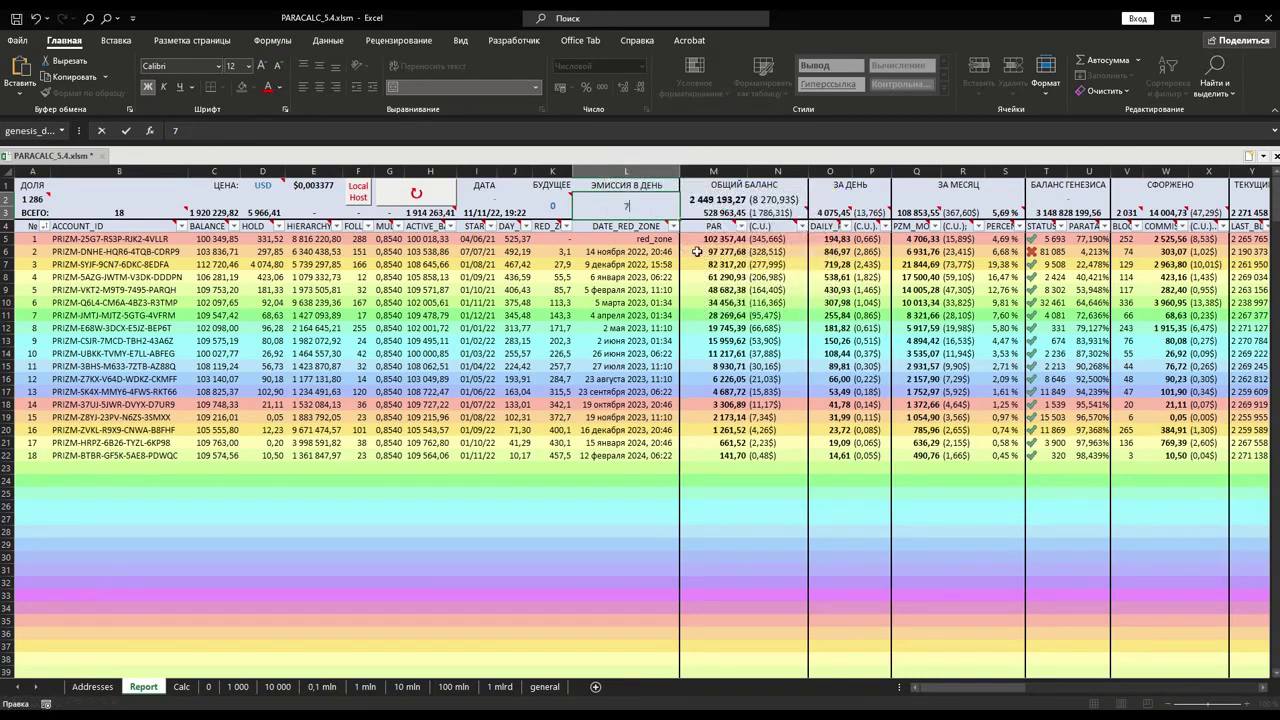
type("00 000")
left_click(525, 430)
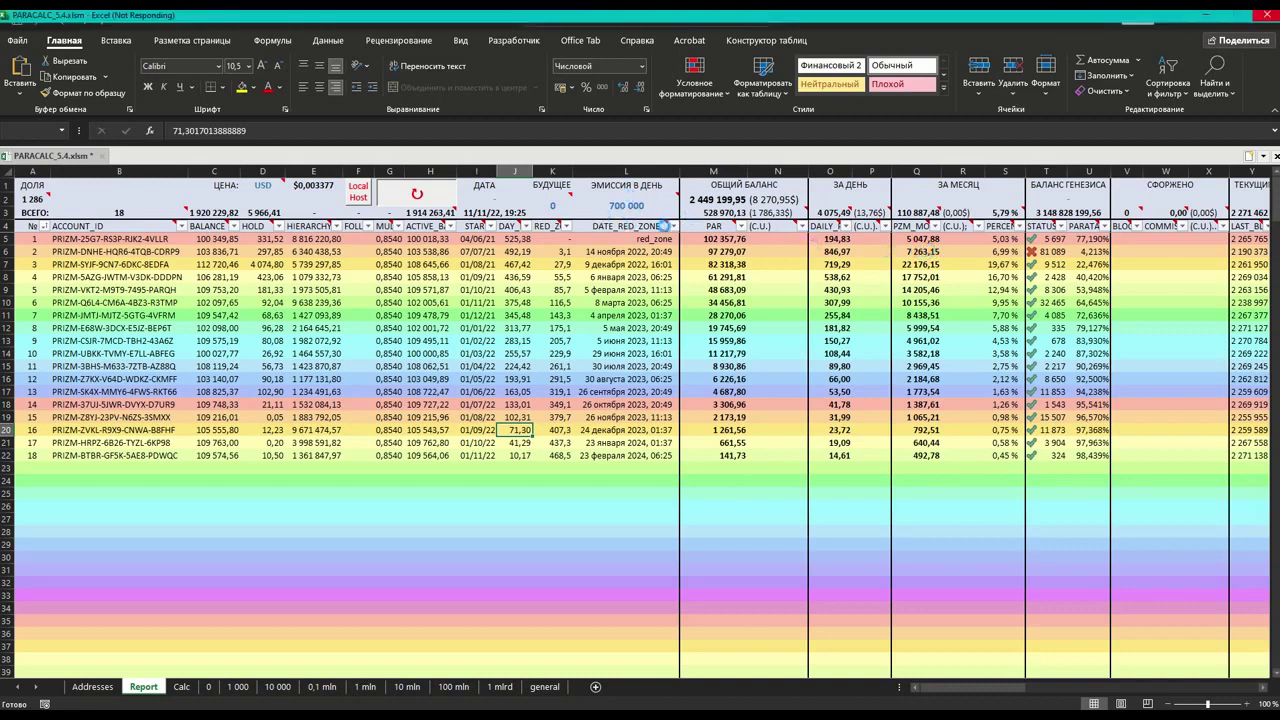
mouse_move(627, 205)
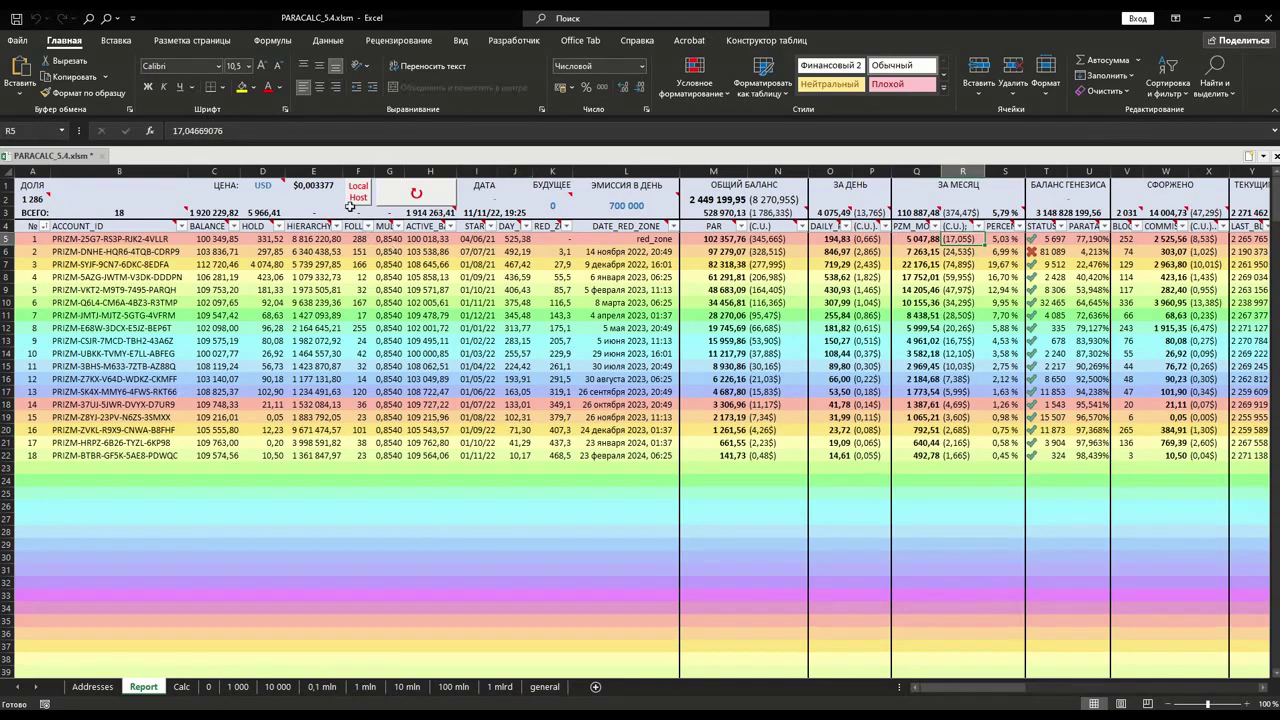
left_click(318, 186)
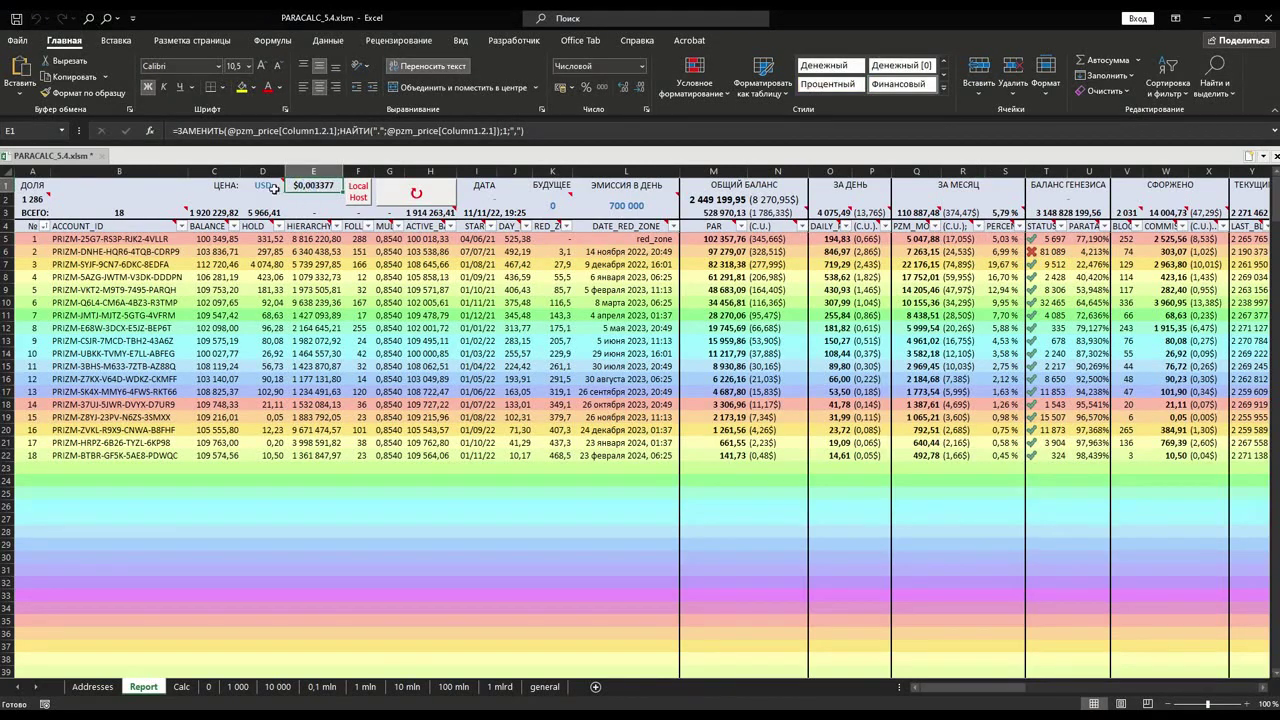
left_click(272, 187)
left_click(289, 187)
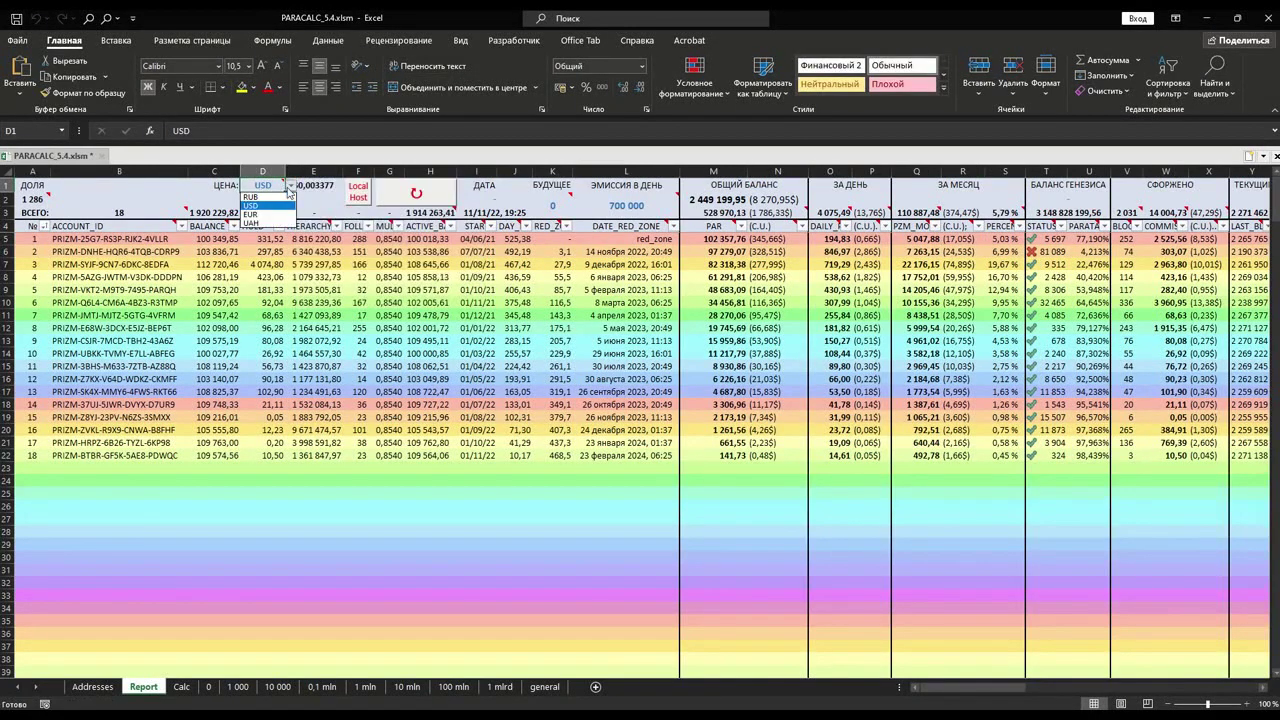
left_click(290, 187)
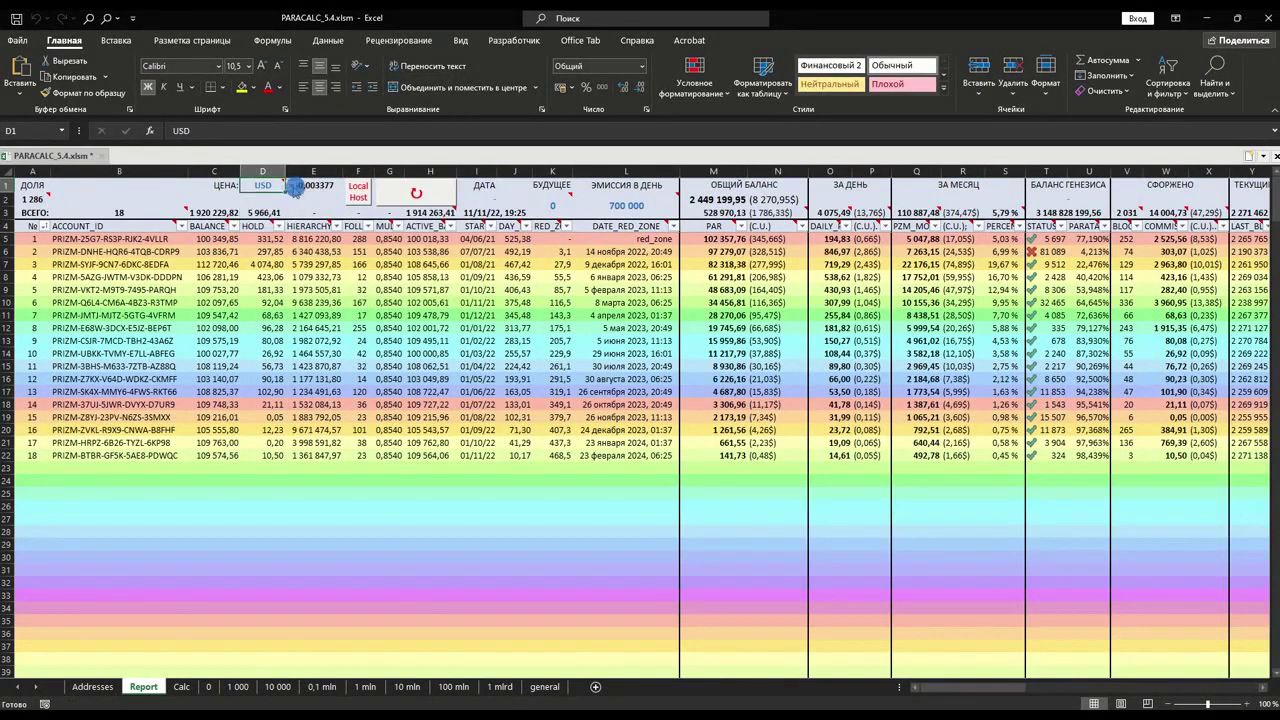
left_click(1010, 240)
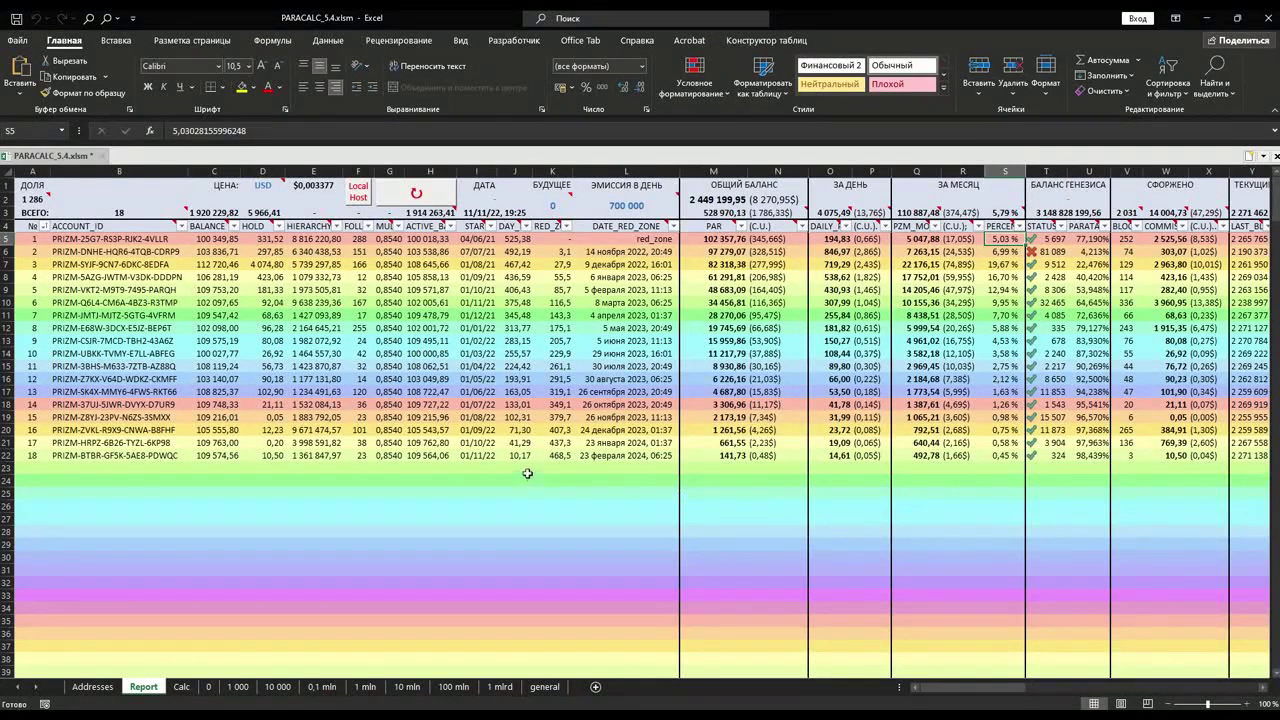
left_click(469, 458)
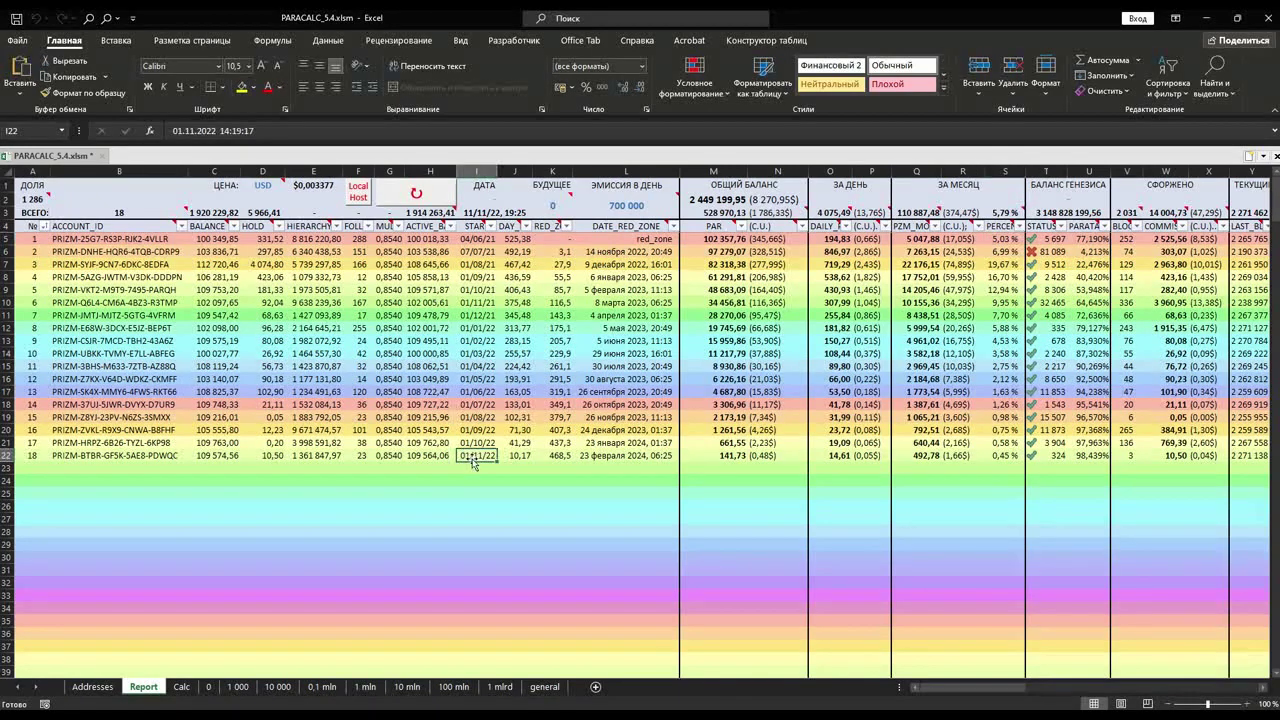
left_click(519, 460)
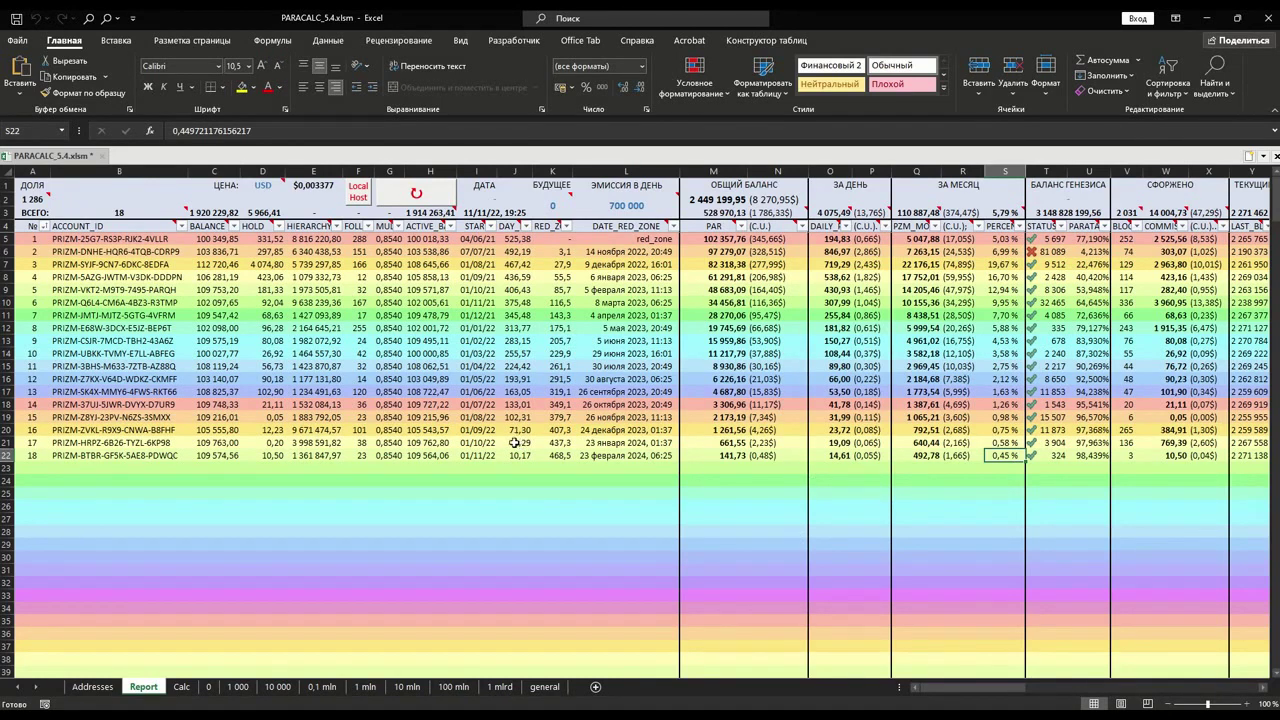
left_click(480, 443)
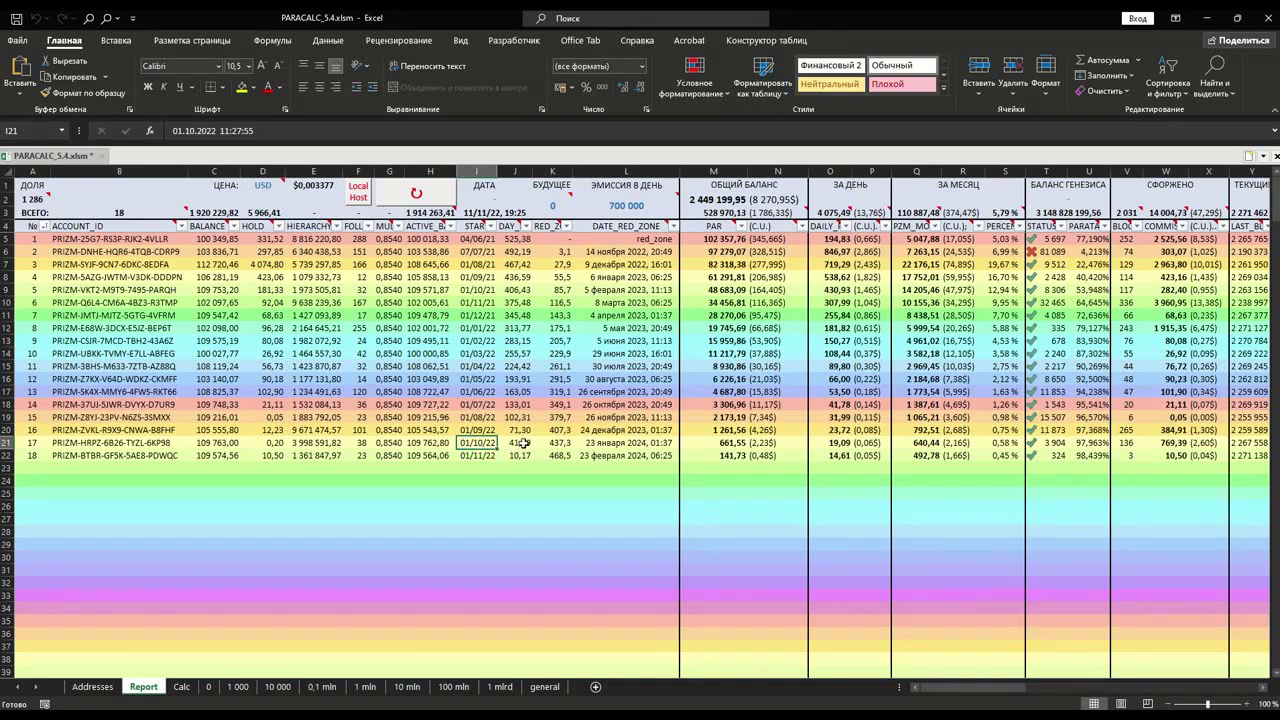
left_click(524, 443)
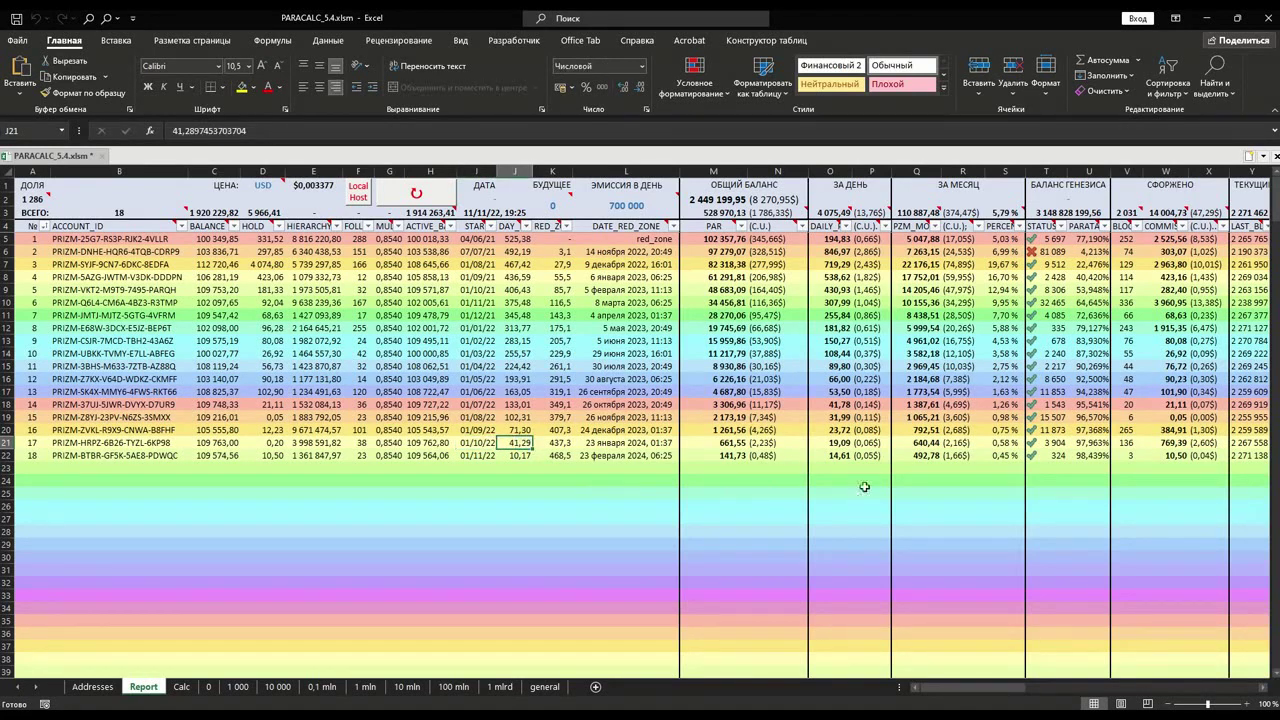
left_click(998, 441)
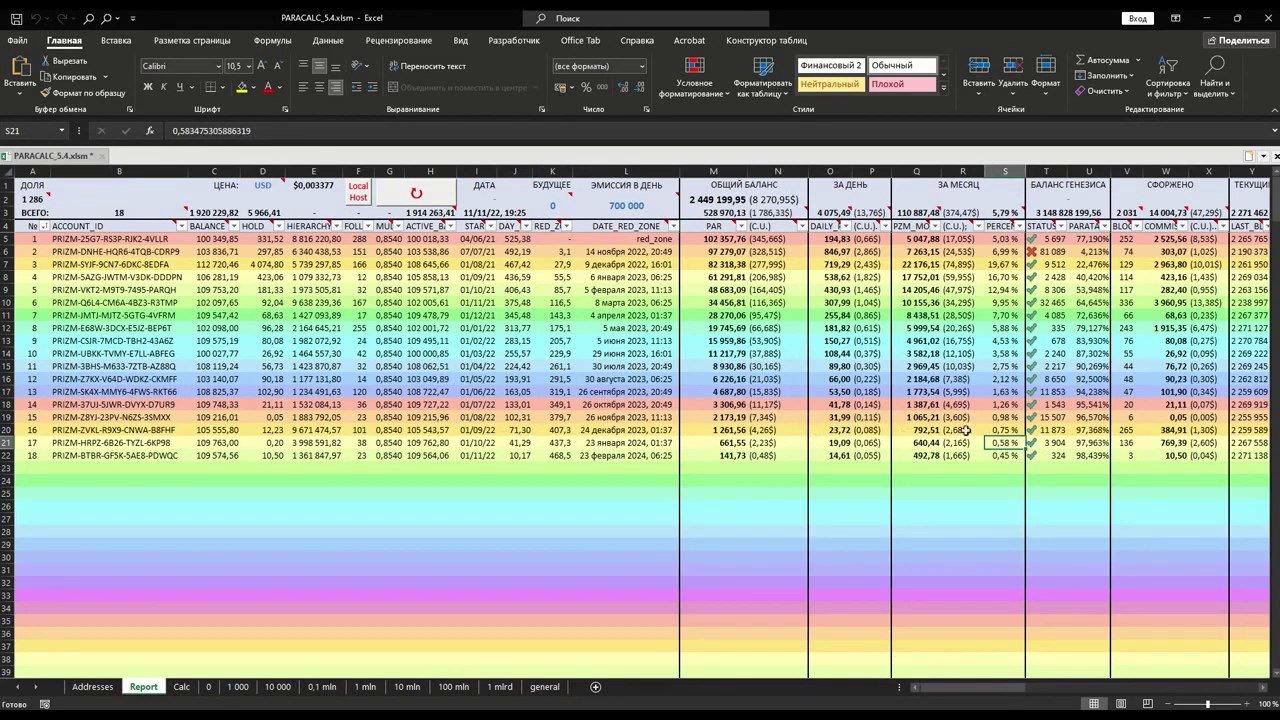
left_click(1009, 430)
left_click(1011, 417)
left_click(1015, 404)
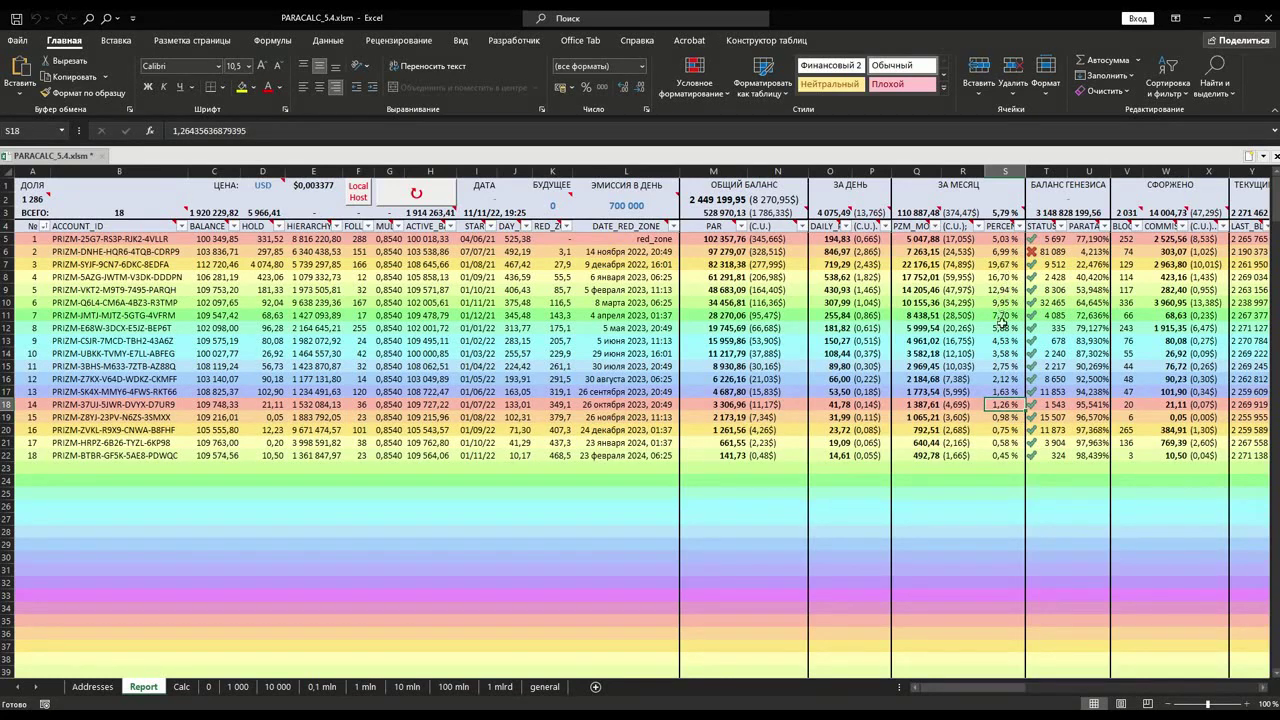
left_click(1004, 264)
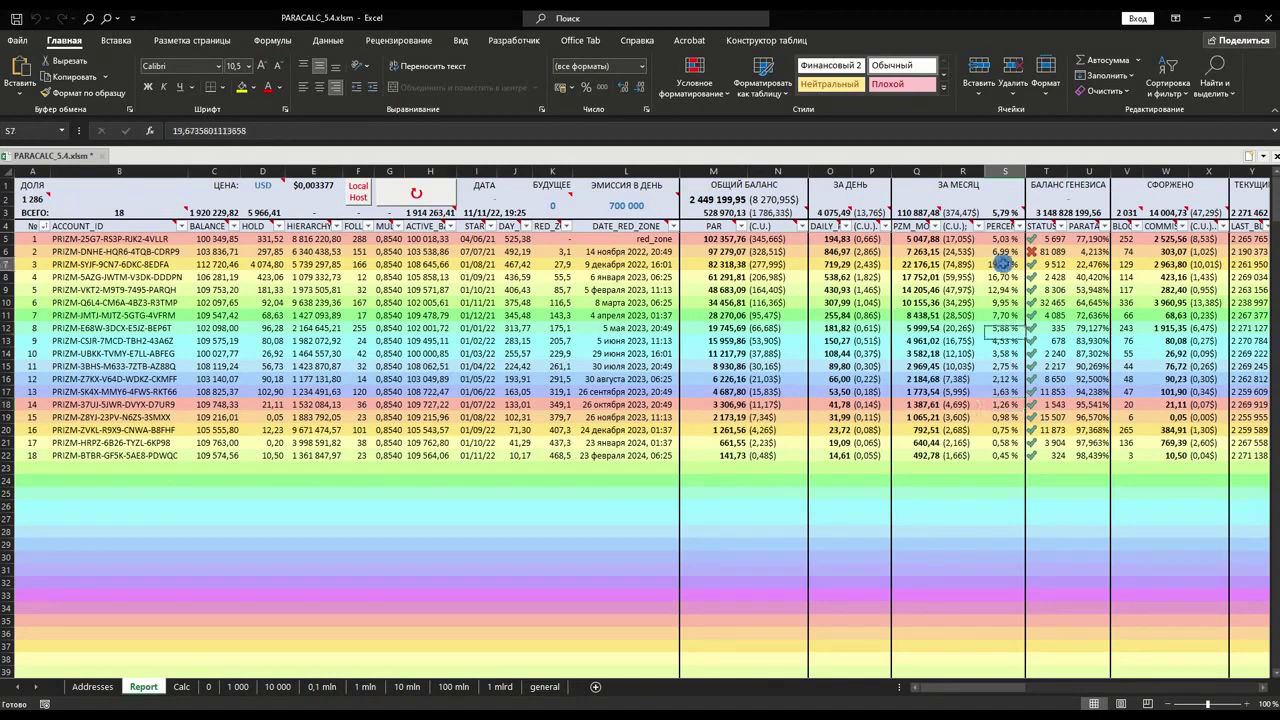
left_click(513, 267)
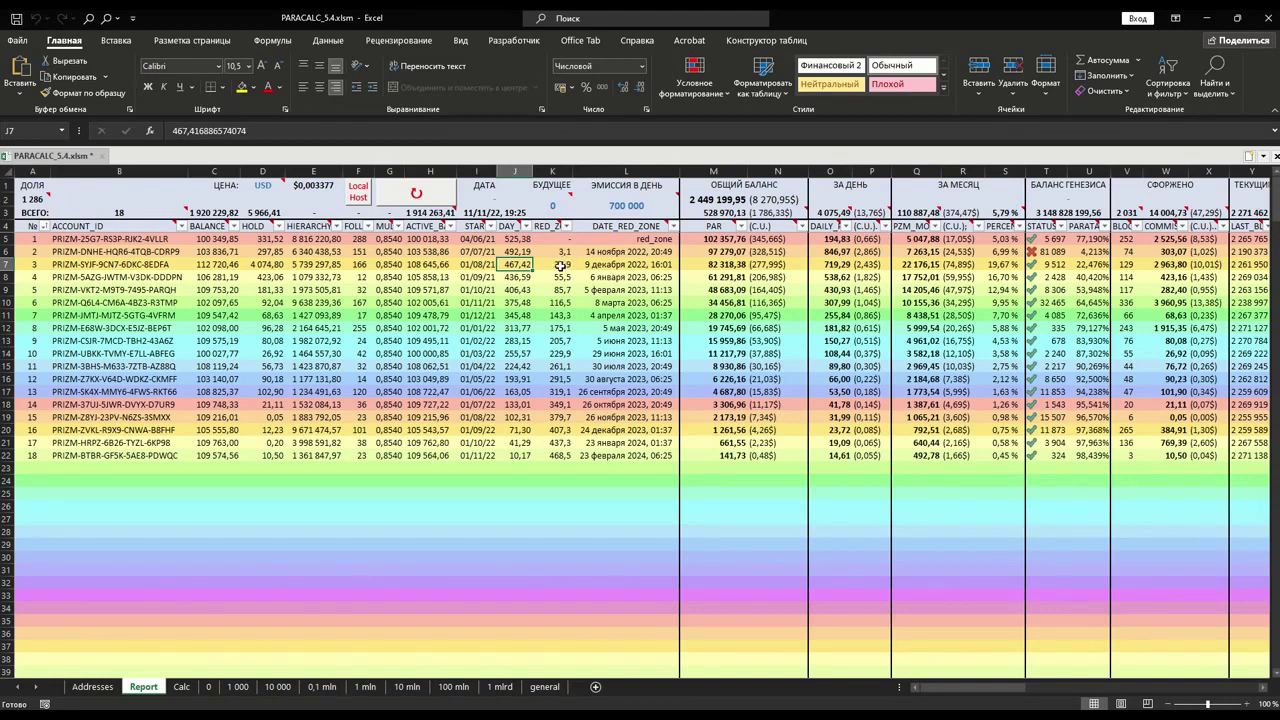
left_click(1002, 265)
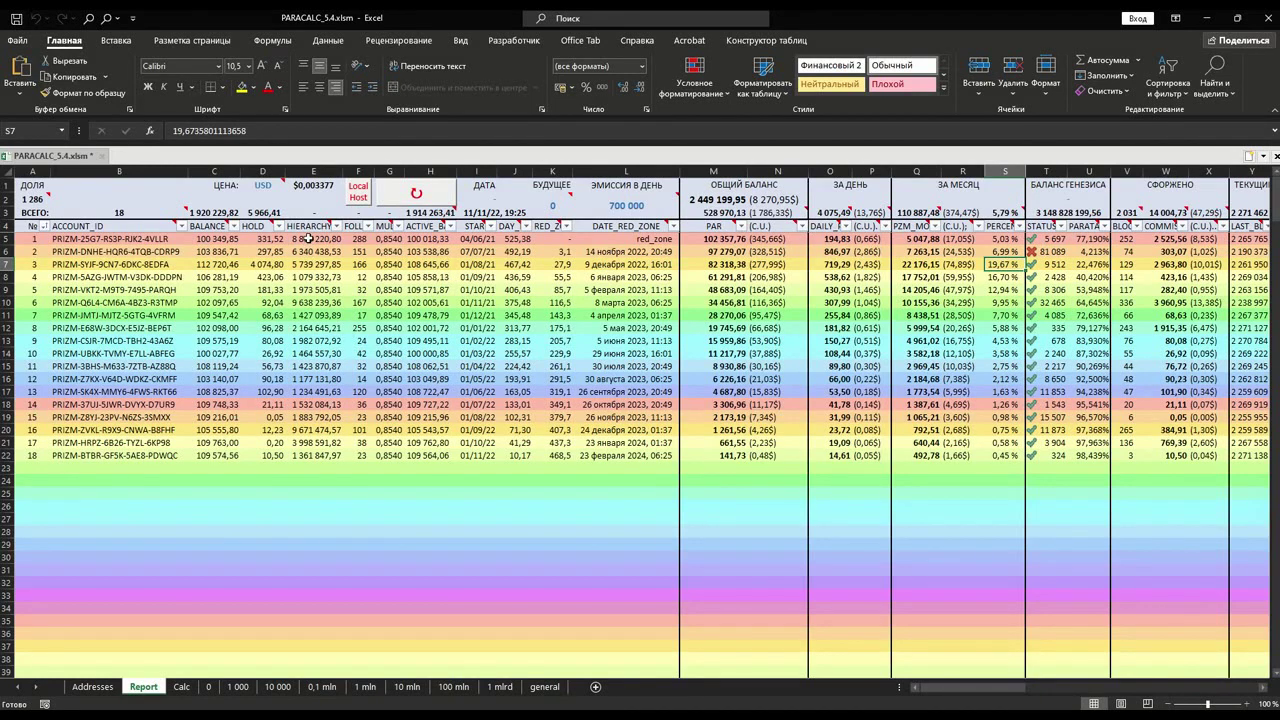
left_click_drag(308, 238, 297, 453)
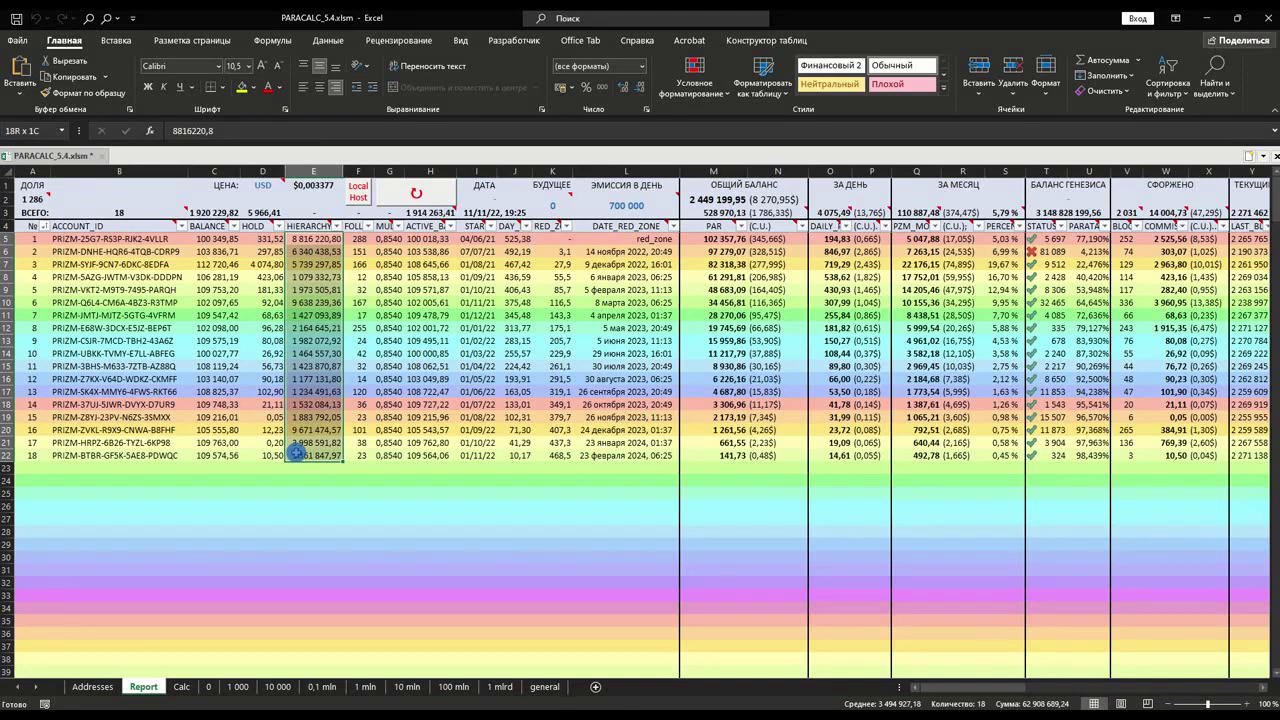
left_click_drag(297, 451, 297, 453)
left_click(414, 213)
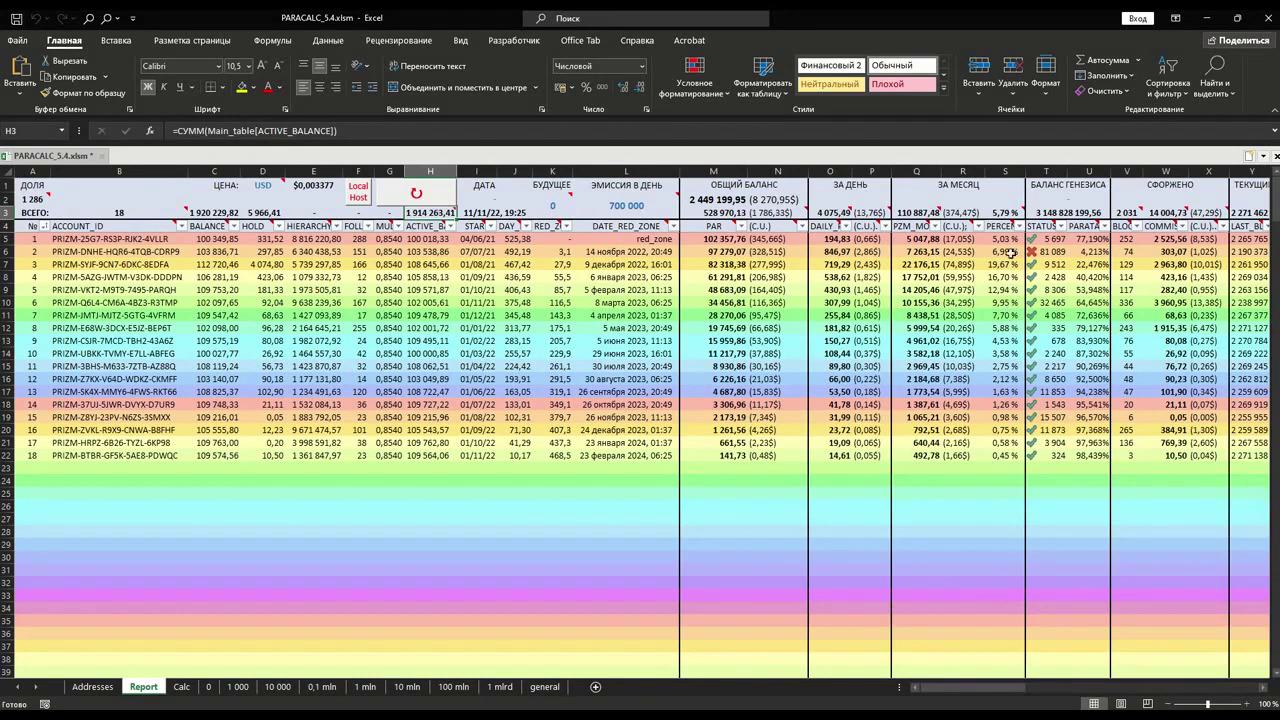
left_click(1005, 215)
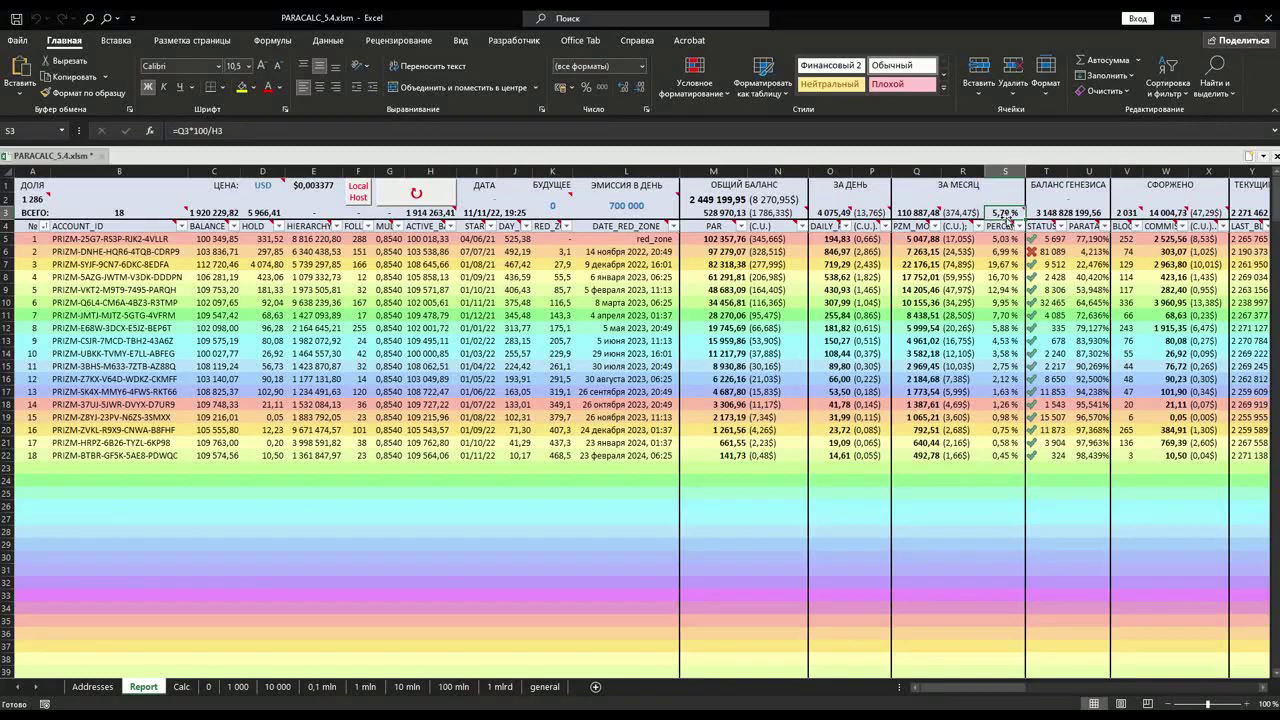
mouse_move(1005, 214)
left_click(920, 212)
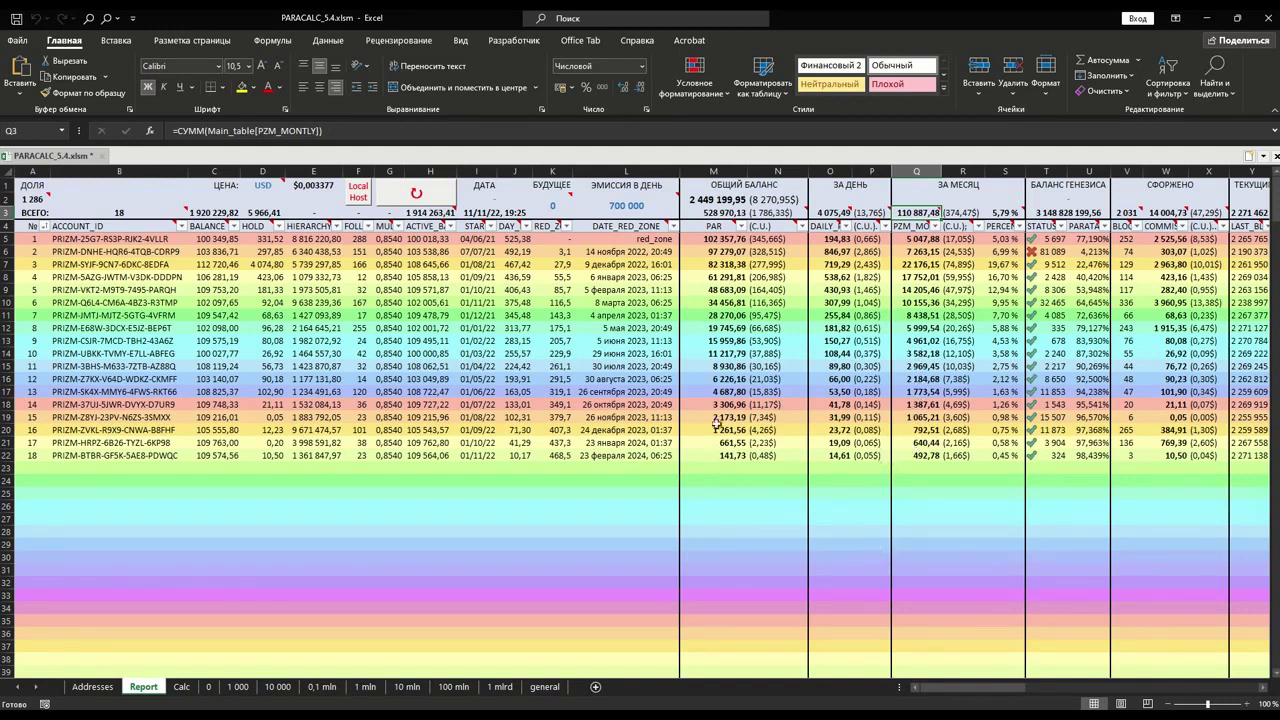
left_click(714, 239)
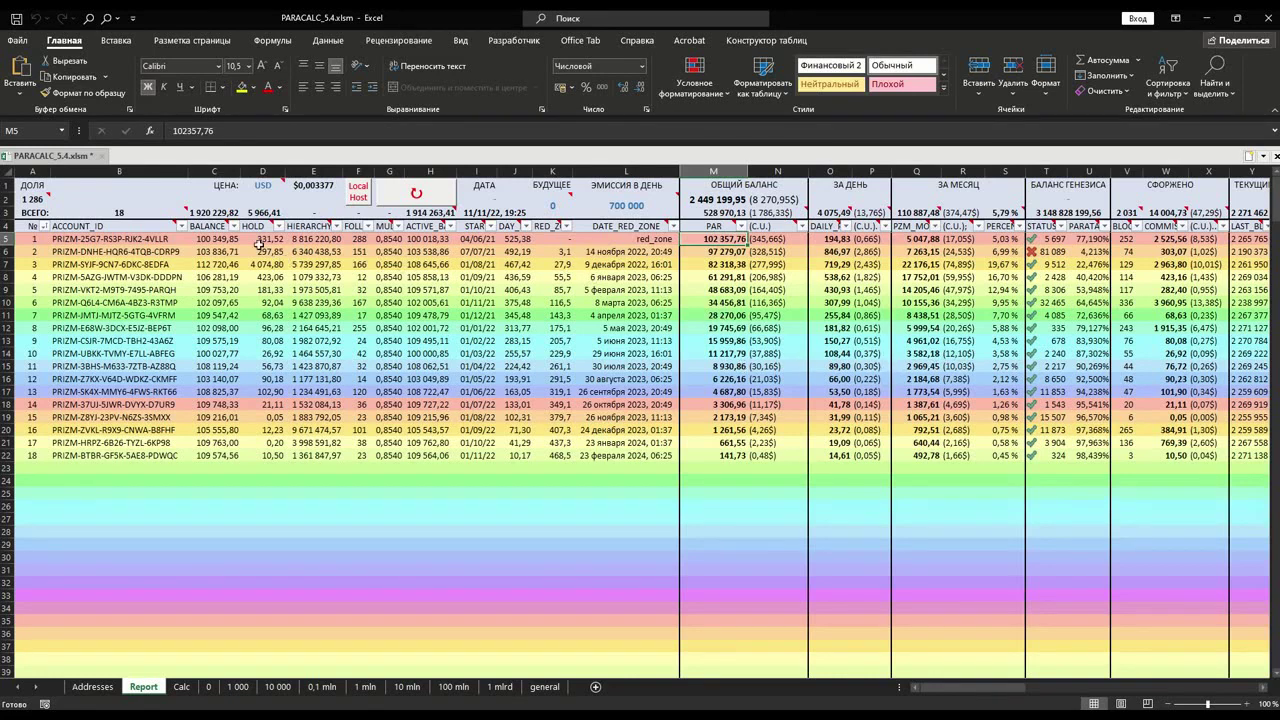
left_click(416, 213)
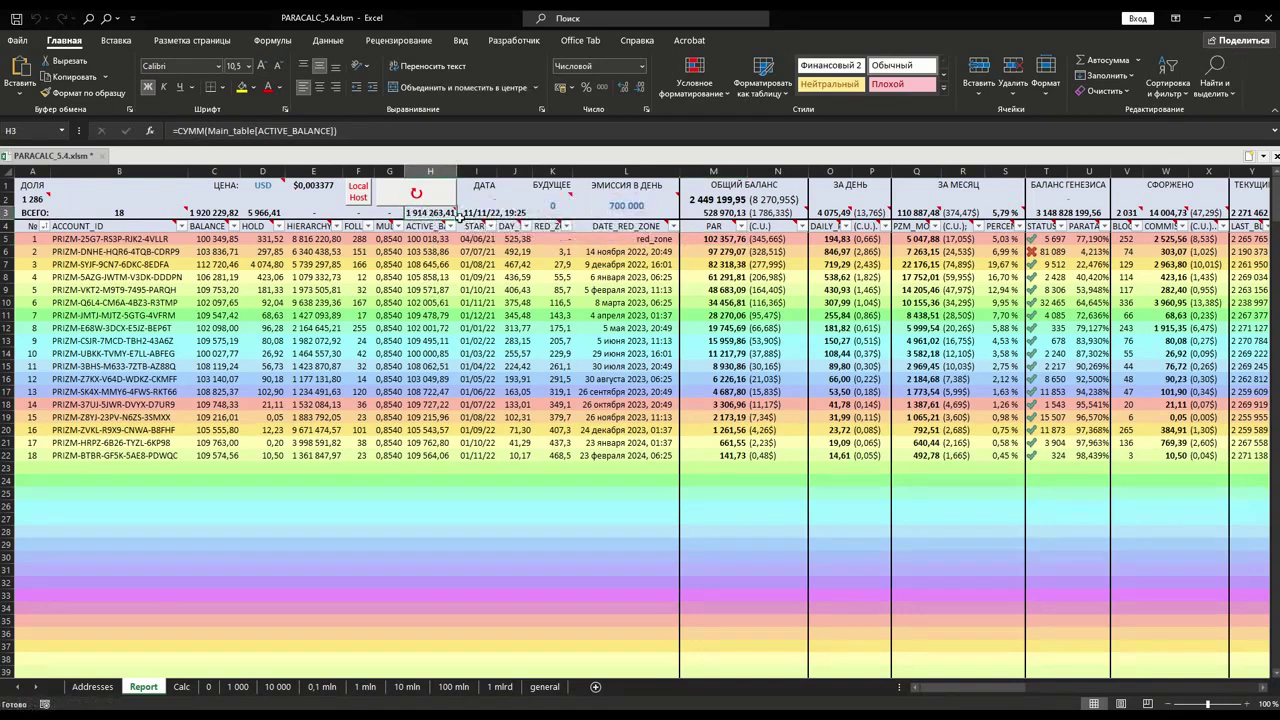
left_click(30, 202)
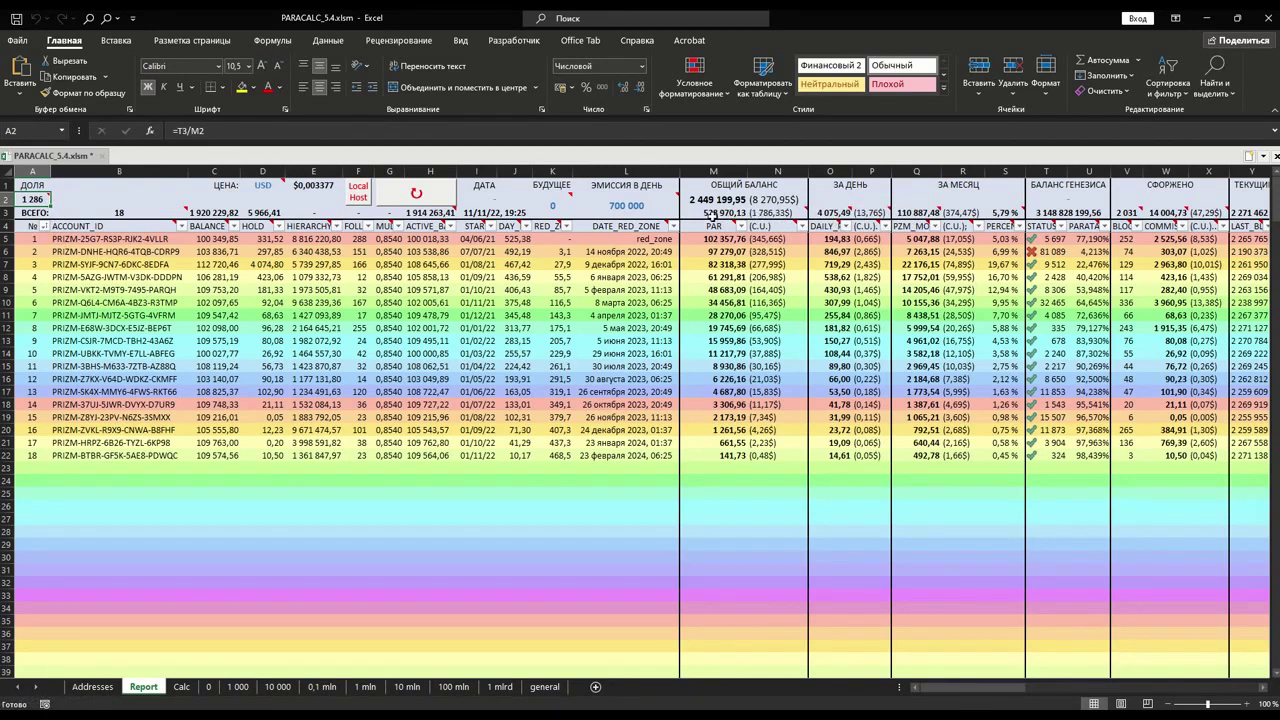
mouse_move(762, 216)
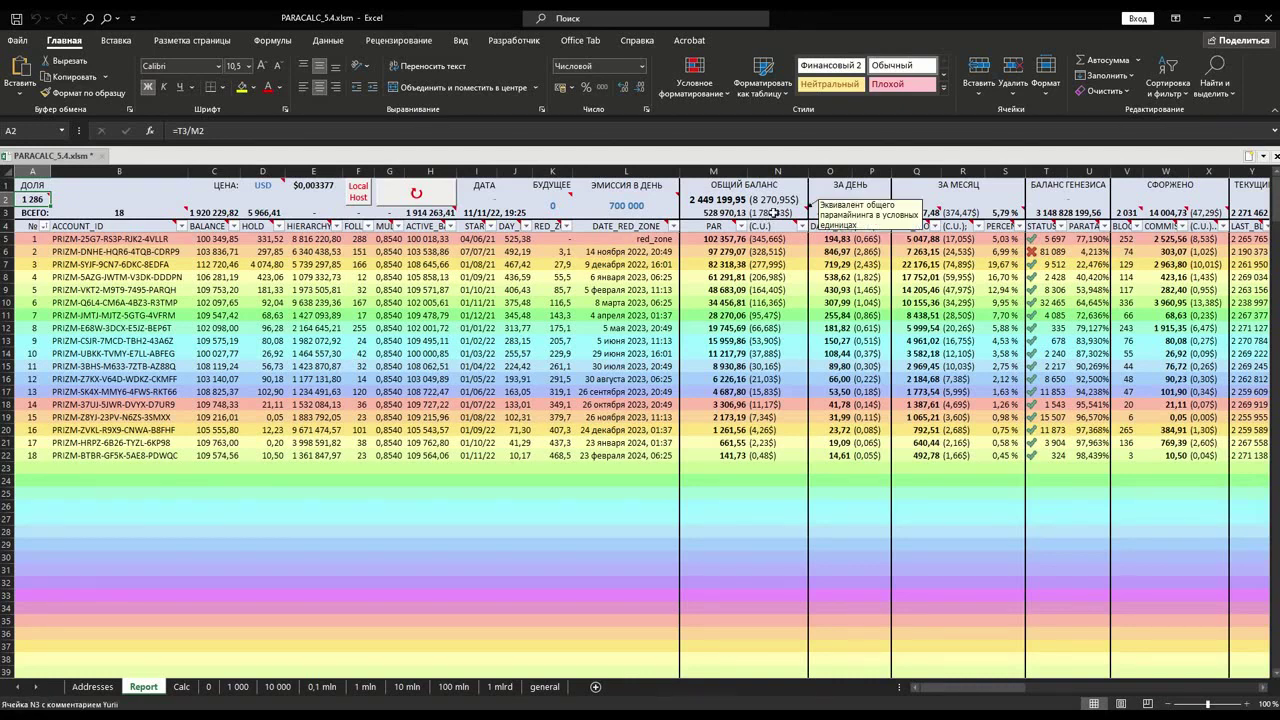
left_click(768, 200)
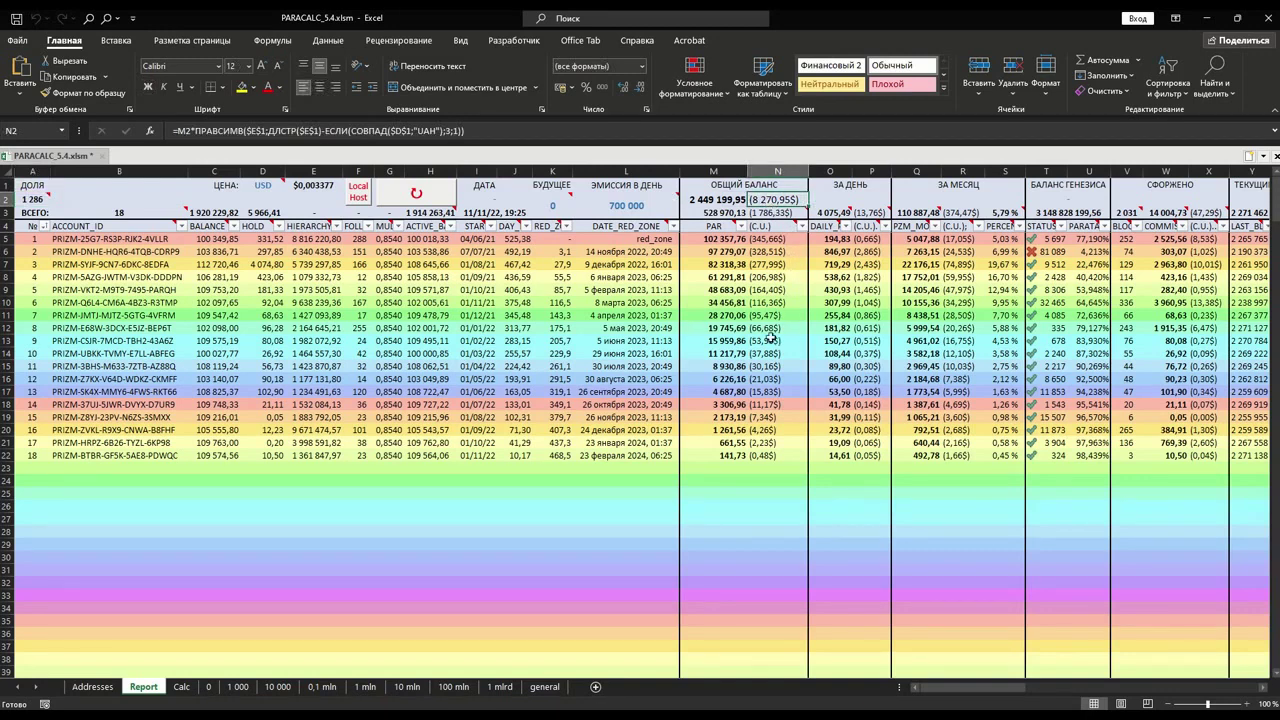